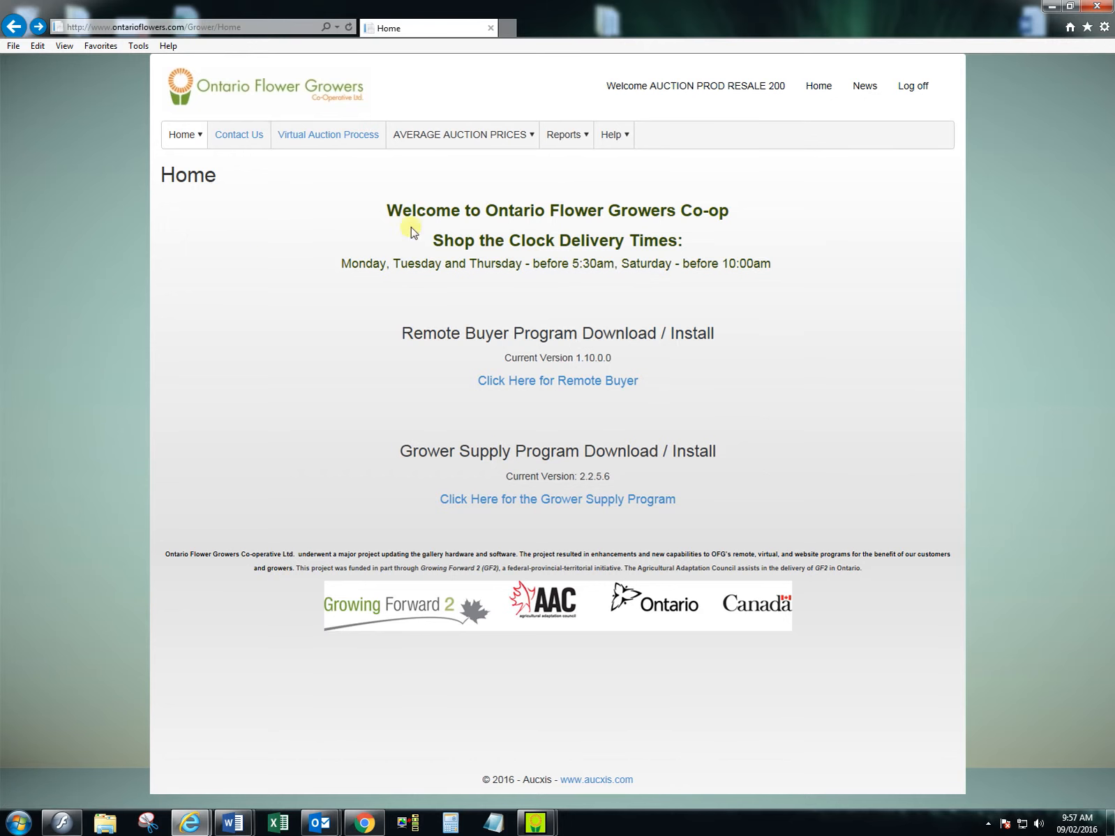
- Minimize the browser and launch the GrowerSupply program from the desktop
click(1052, 6)
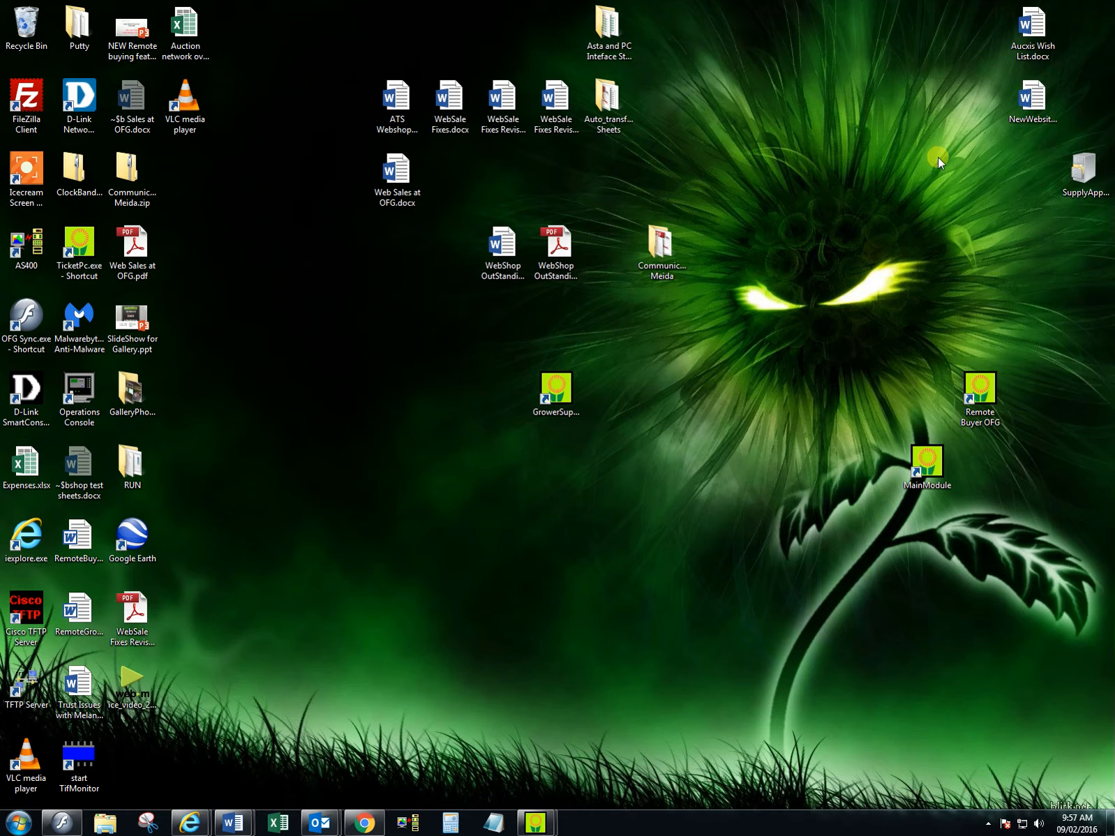
double_click(556, 391)
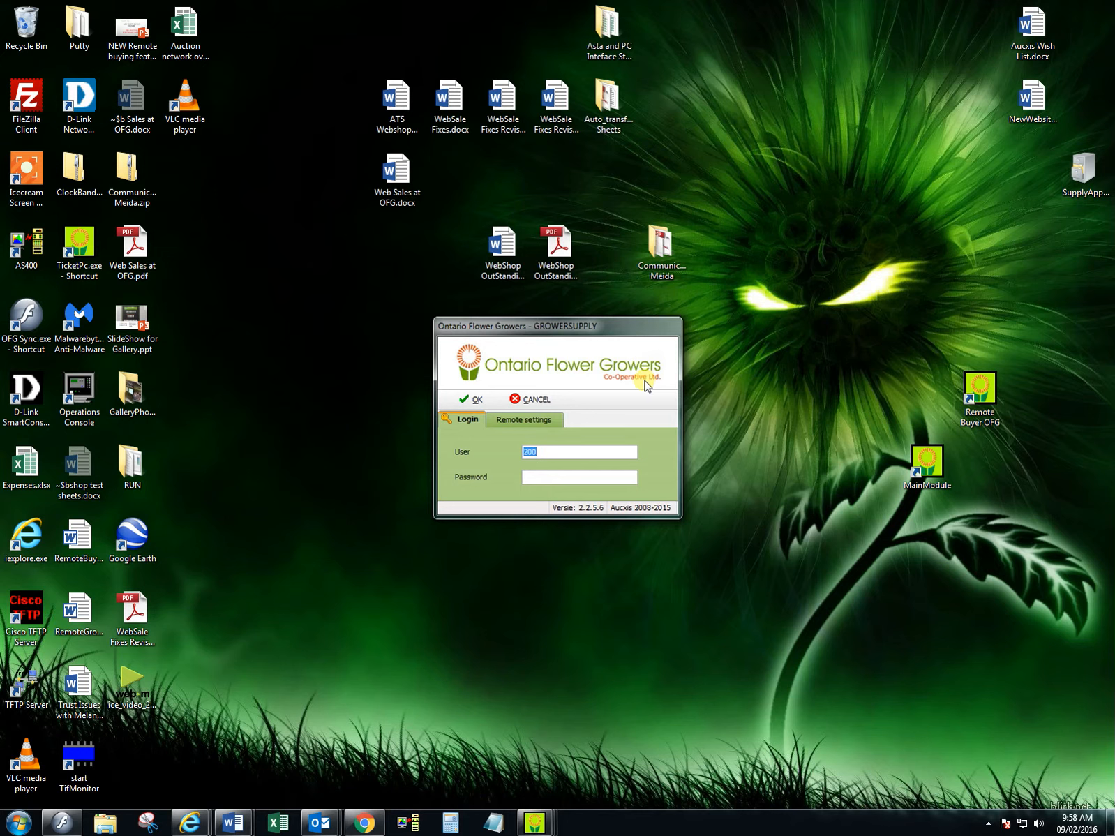
click(552, 478)
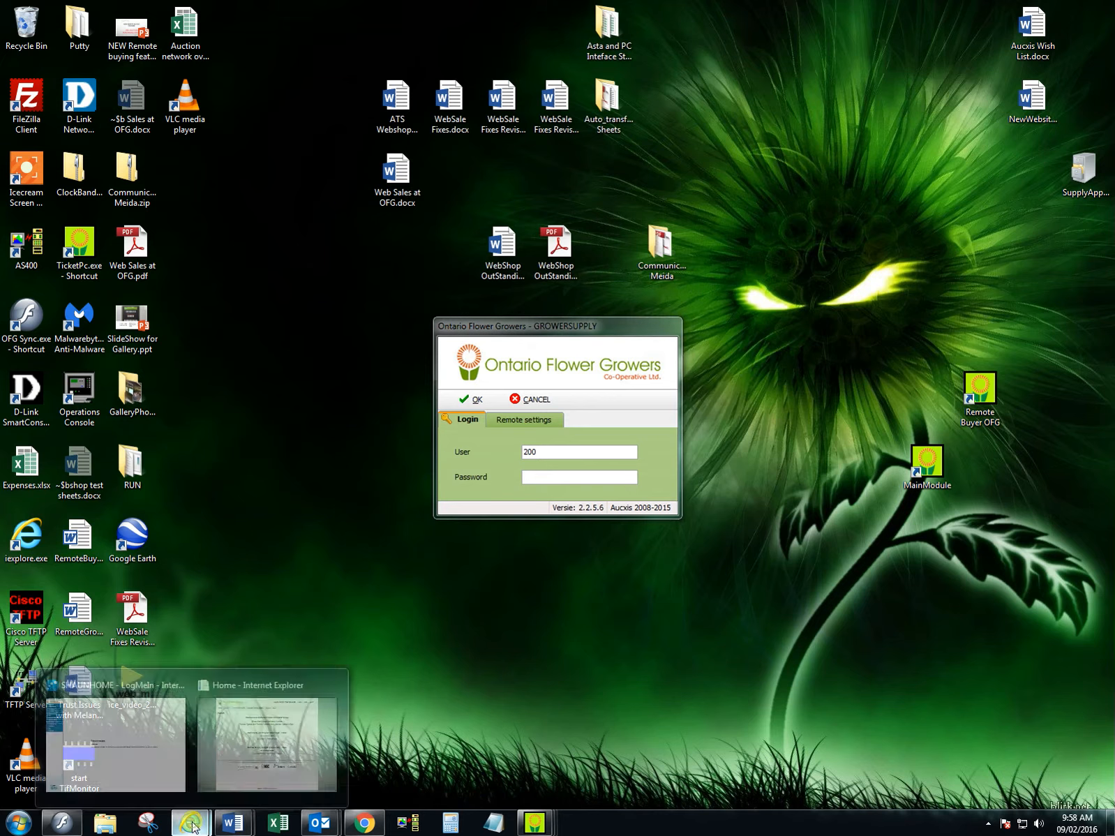
- Switch to Internet Explorer, run growersupplysetup.exe from the Grower Supply Program link despite the SmartScreen warning, and exit the setup wizard
click(262, 760)
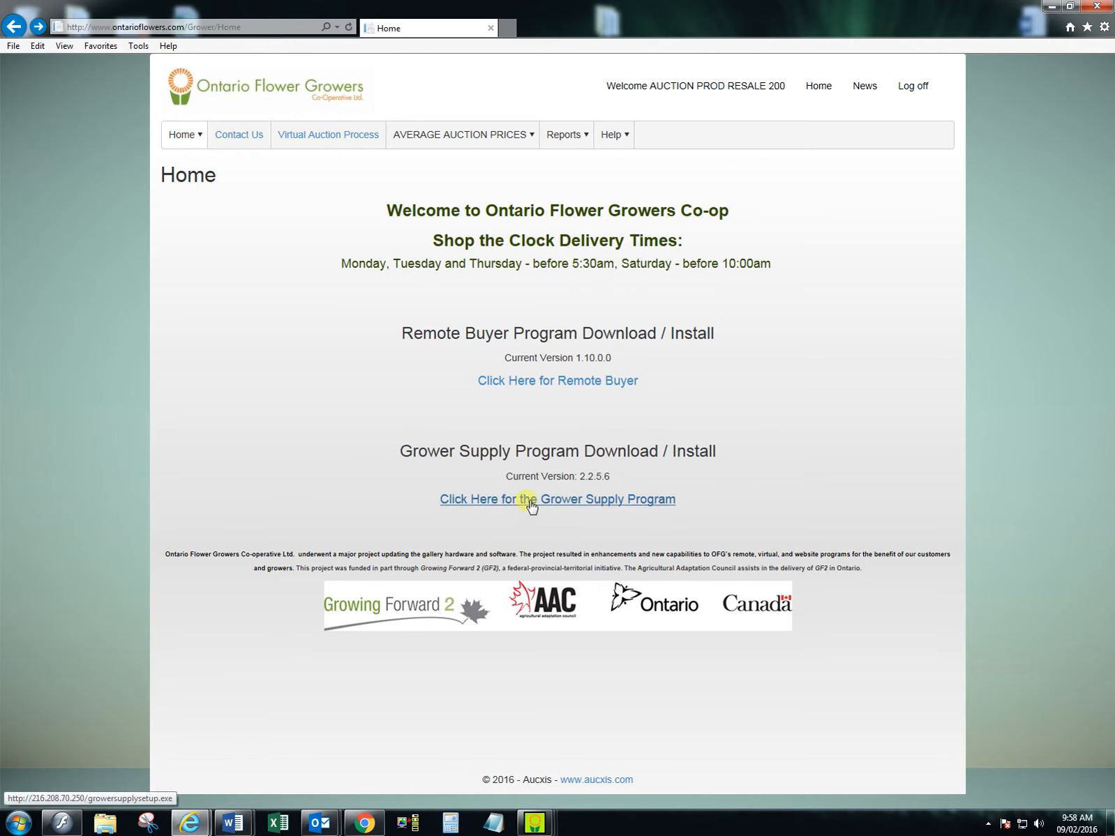
click(600, 500)
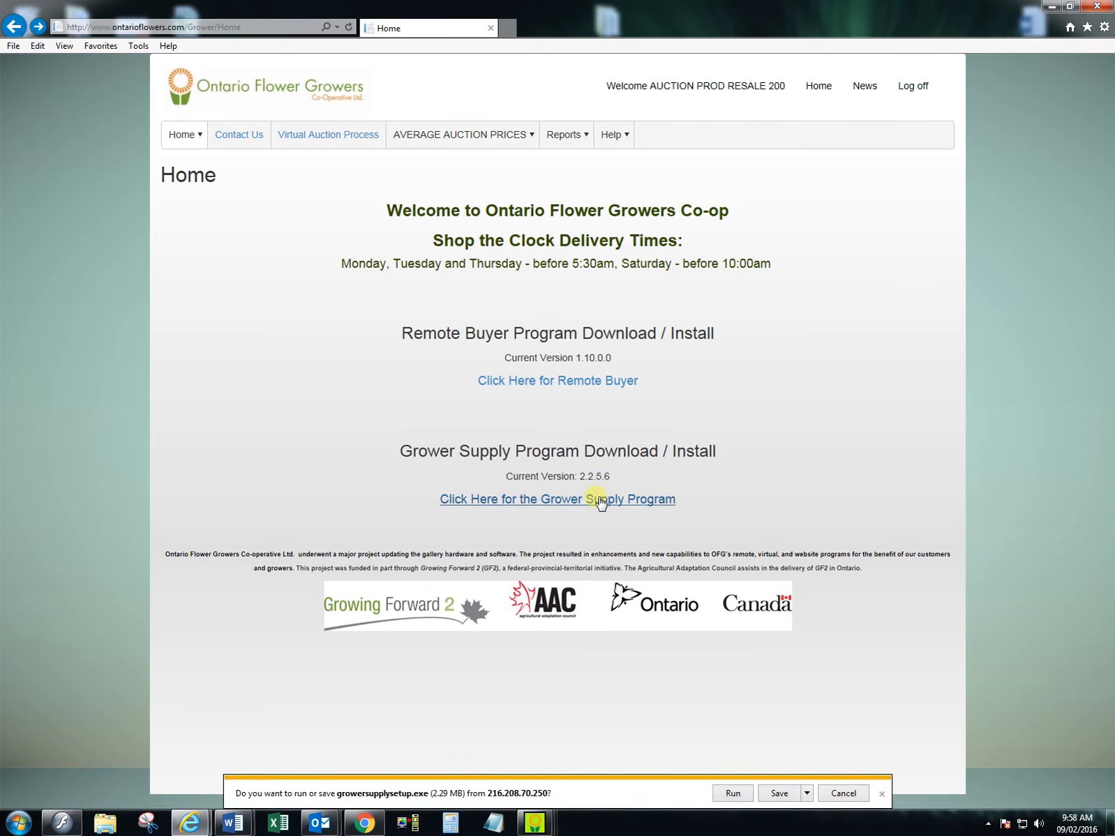
click(736, 794)
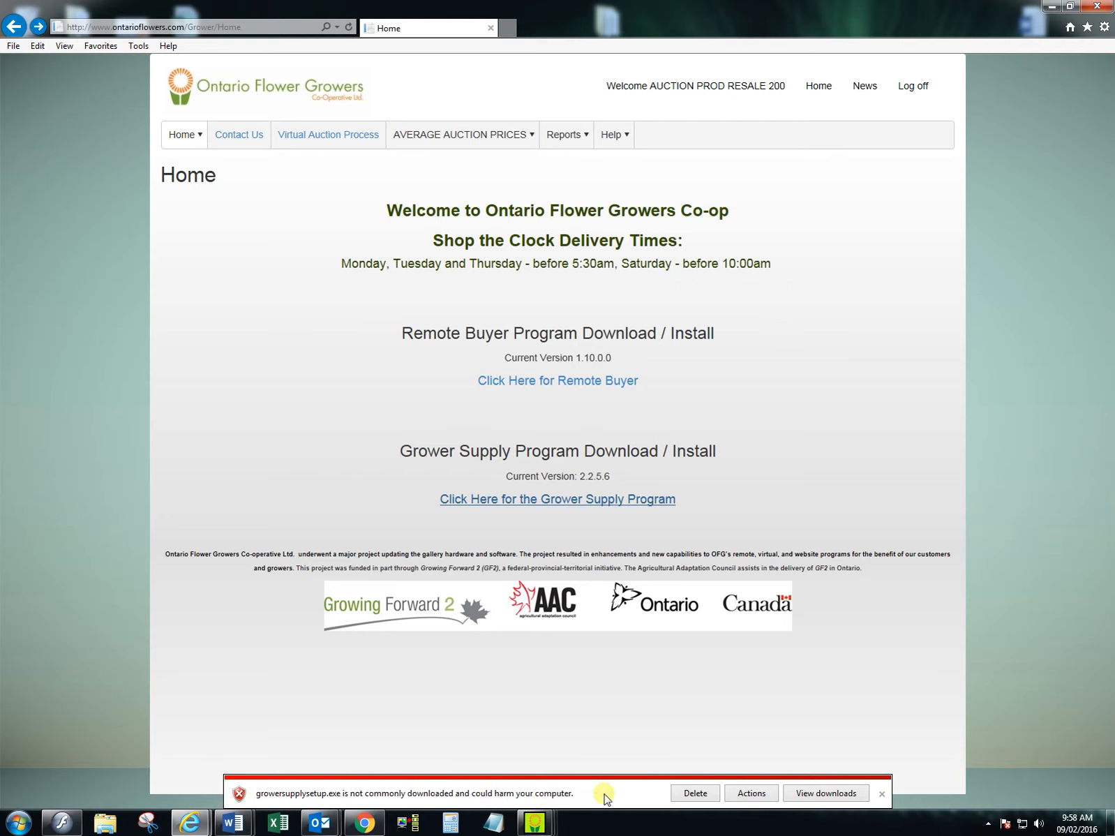
click(752, 793)
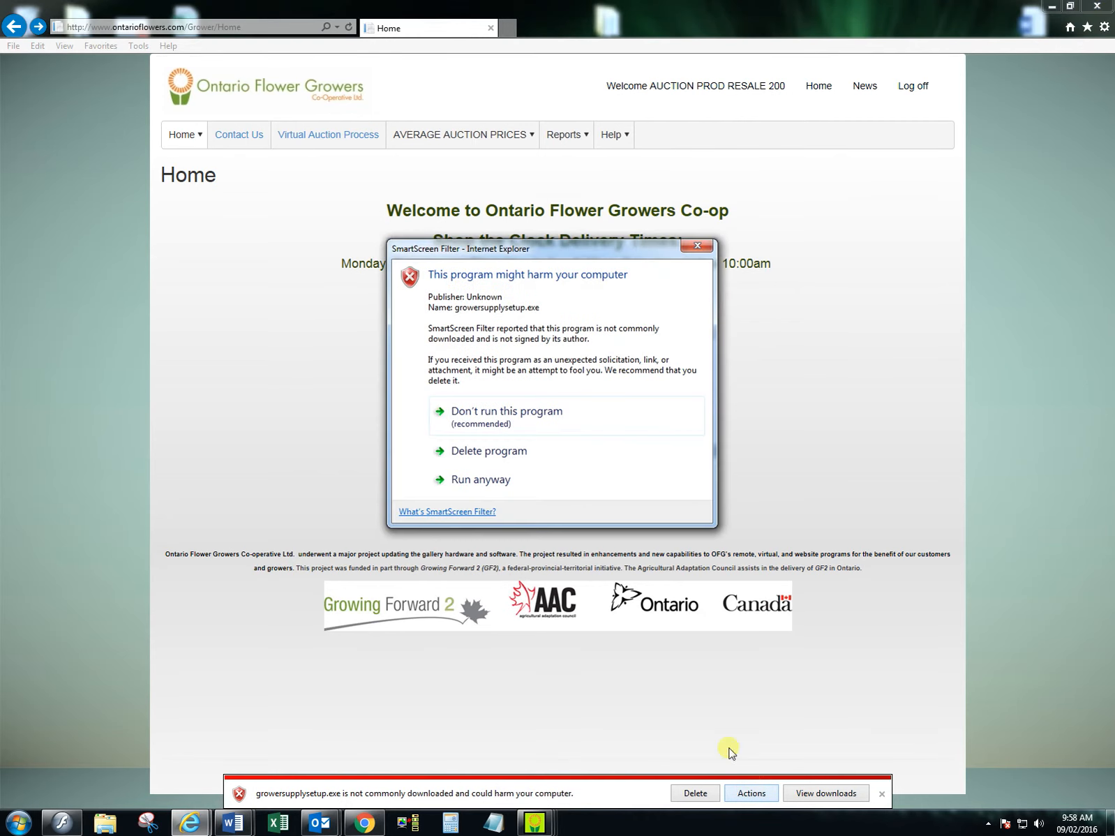
click(493, 496)
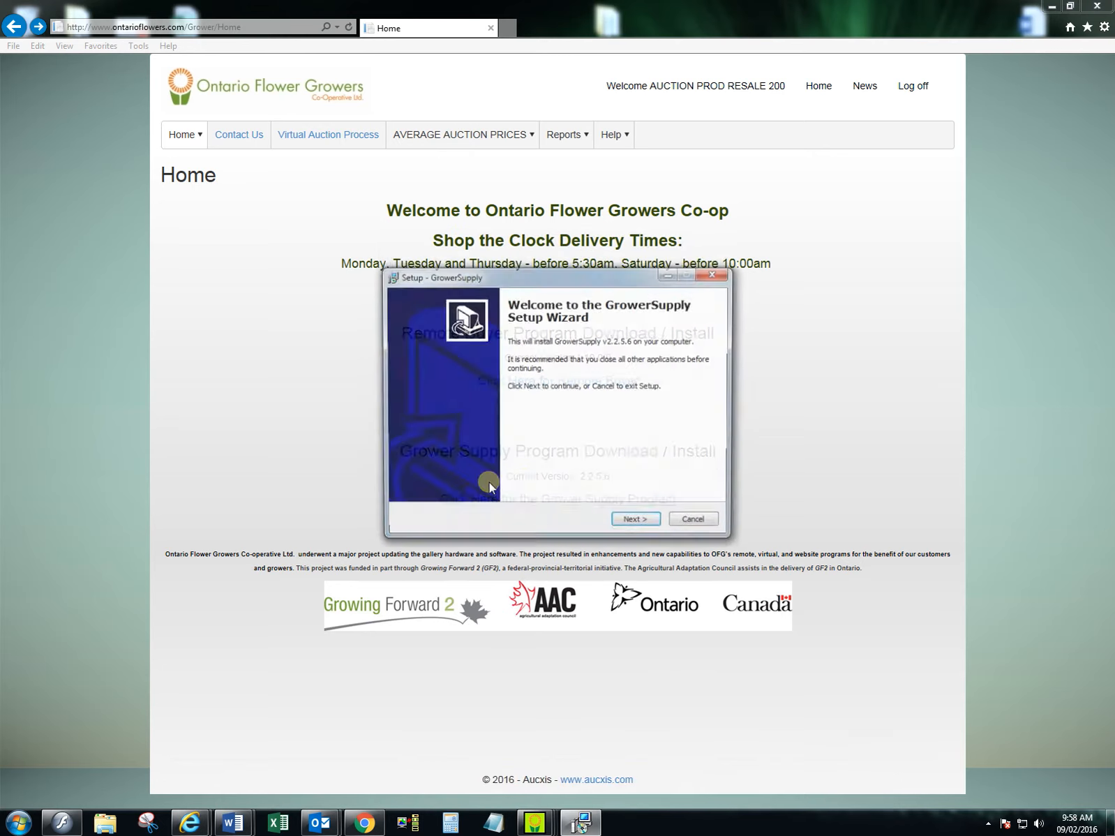
click(696, 524)
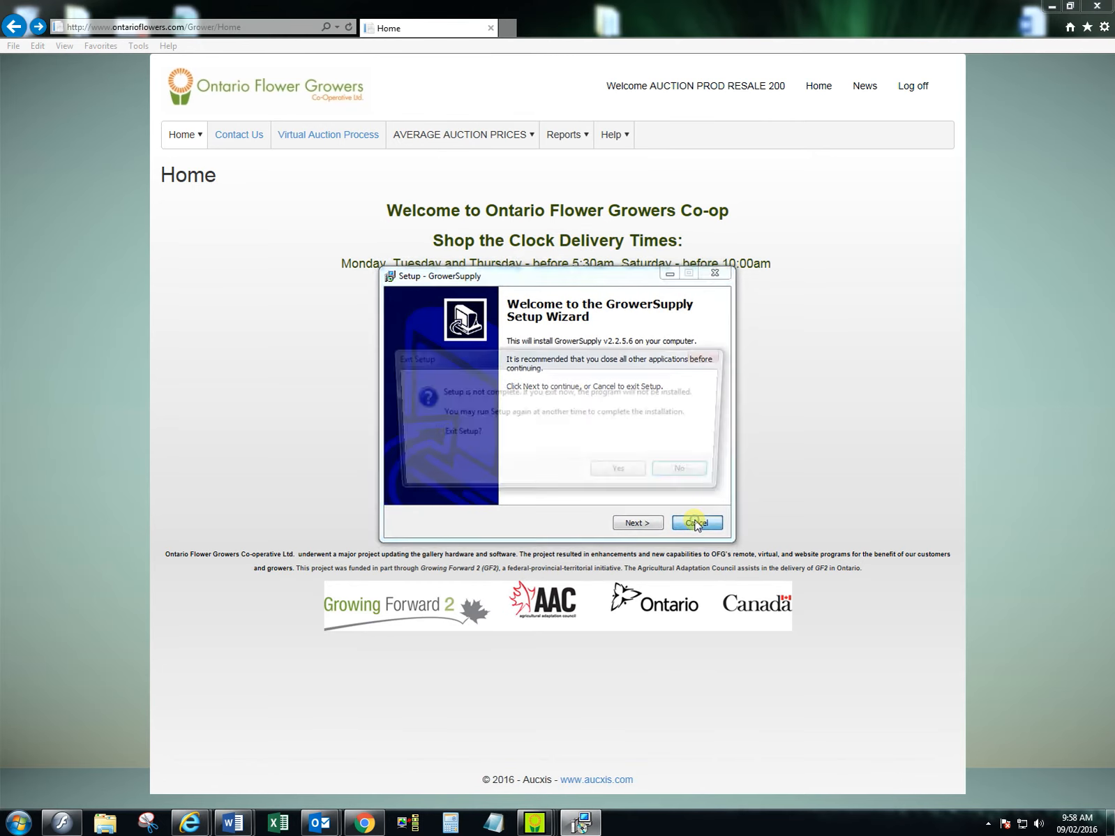
click(620, 475)
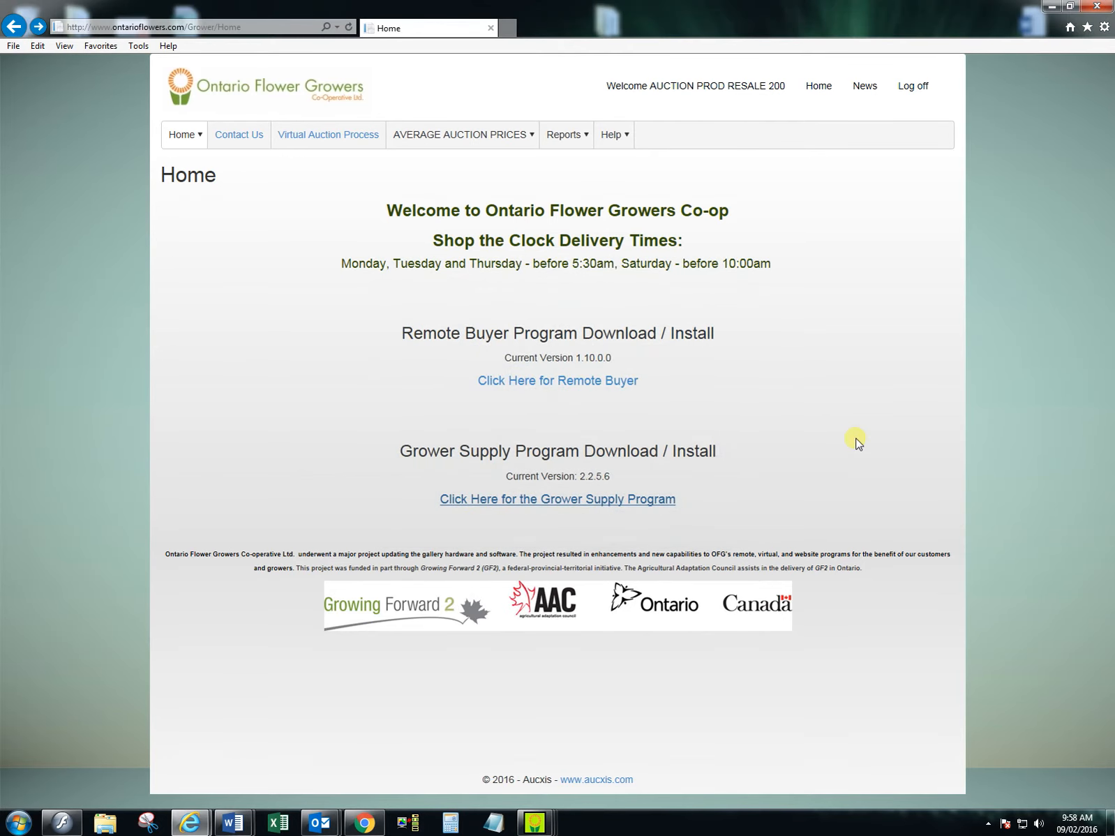
- Look at the WEB_SALES report documents on the grower site and return to the home page
click(578, 140)
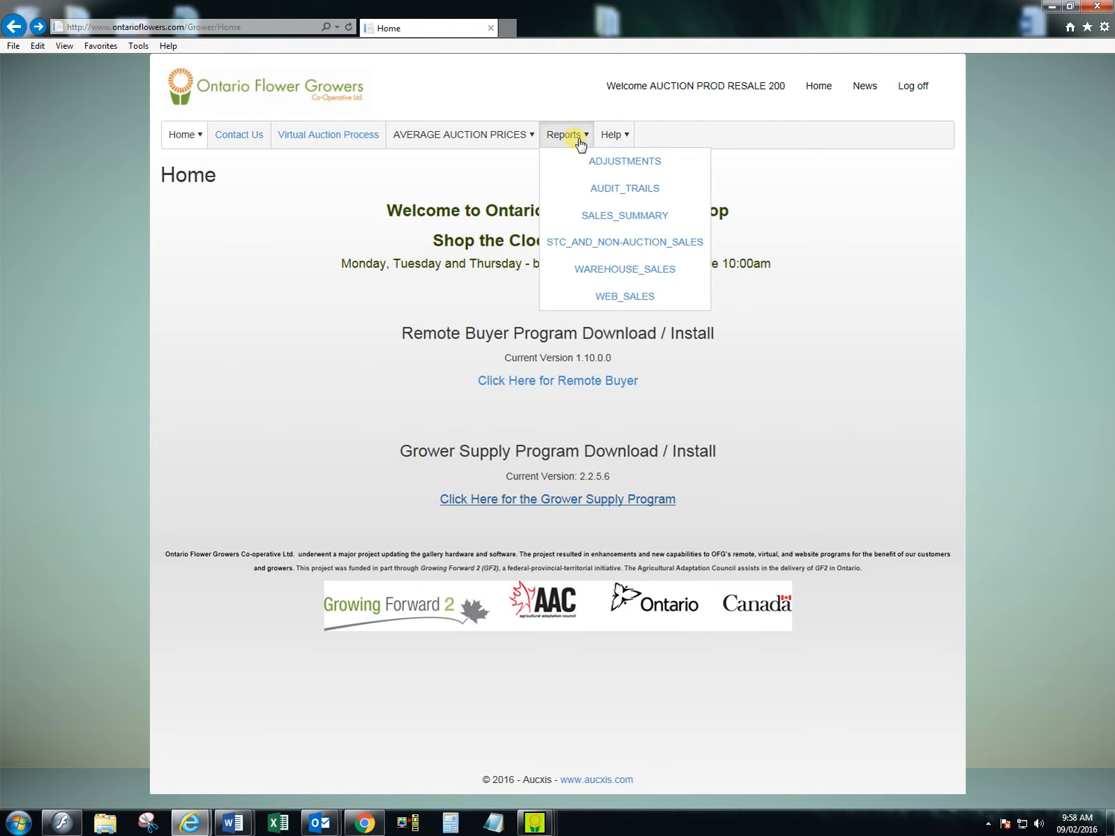
click(578, 140)
click(577, 142)
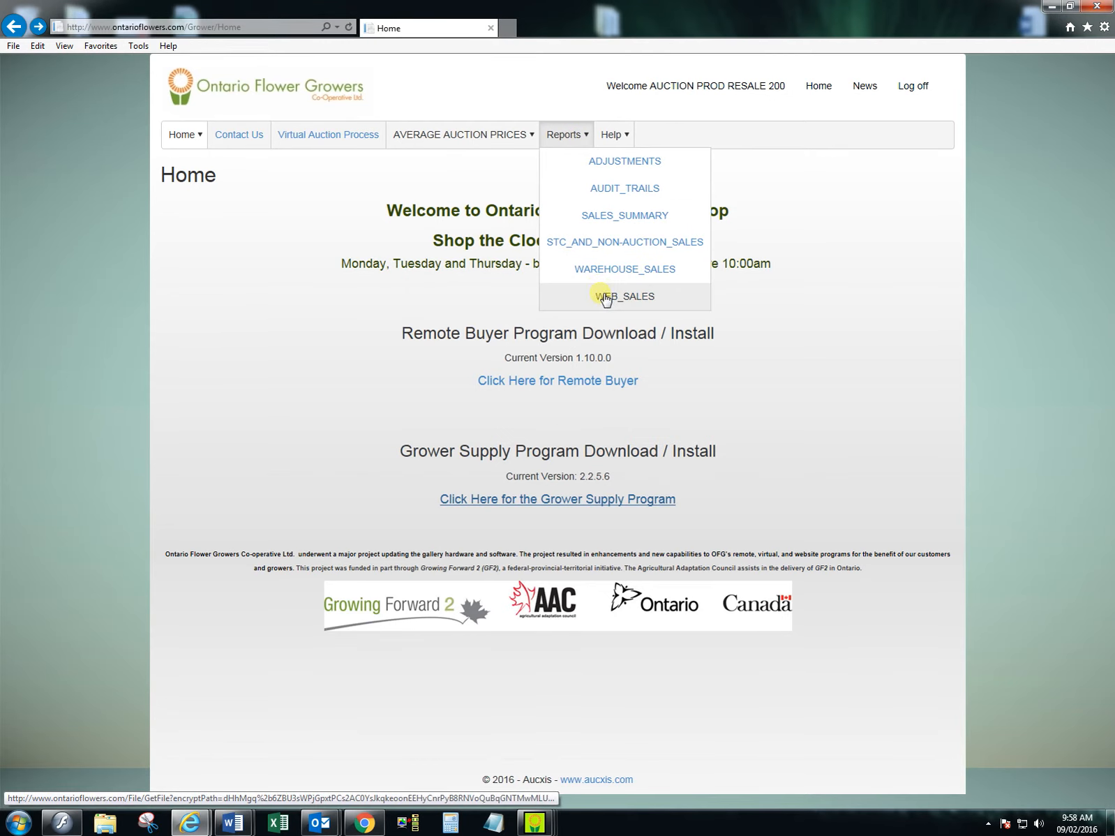
click(602, 296)
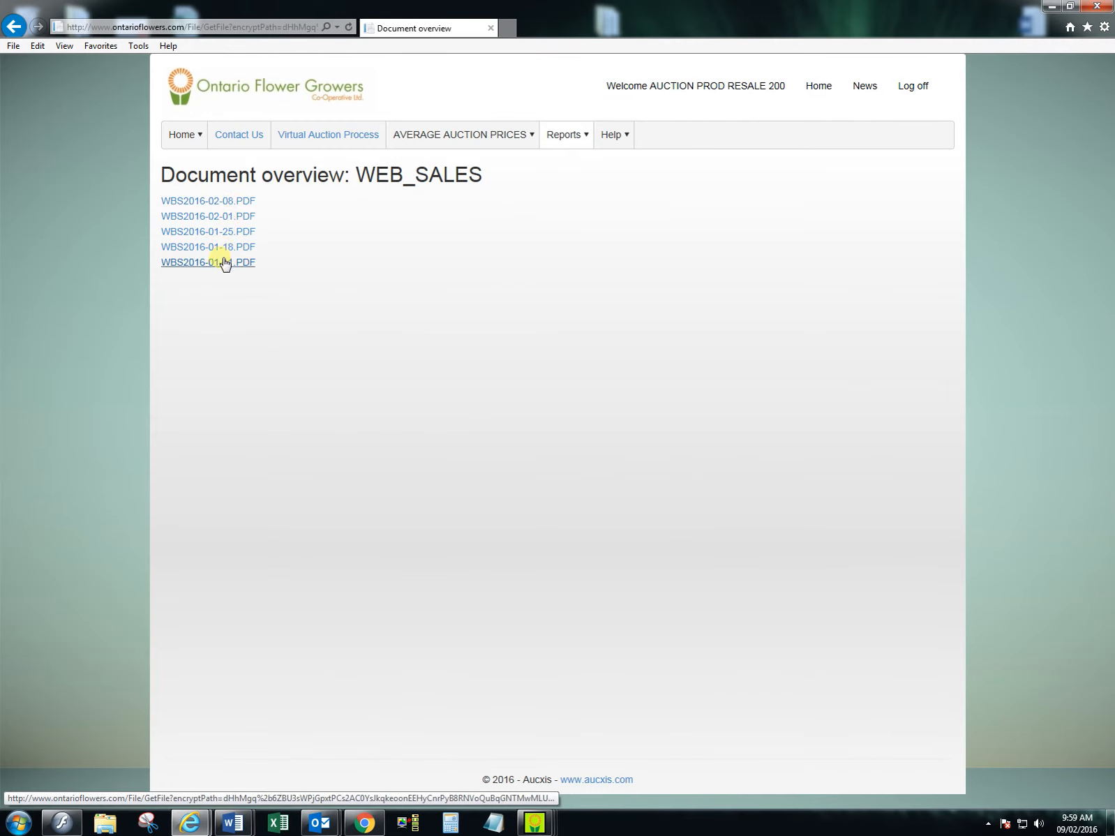
click(14, 27)
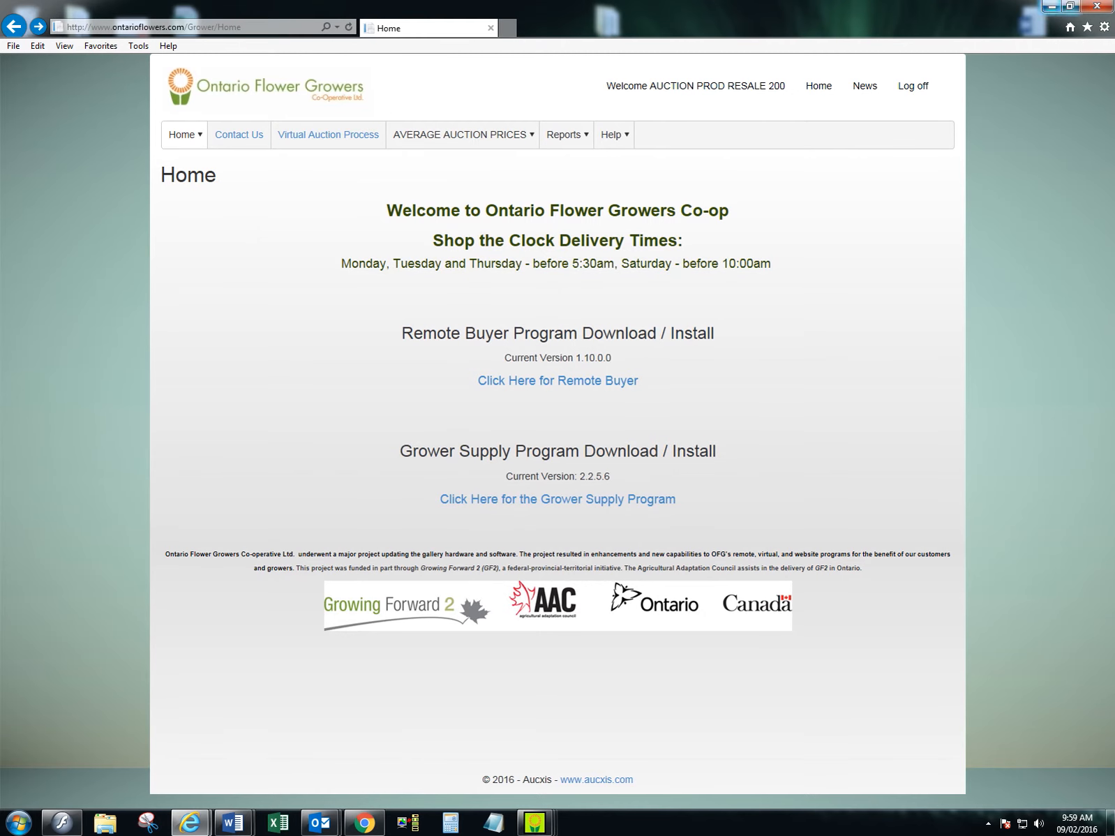
- Switch back to the GrowerSupply login window, enter the account password and log in
click(1052, 7)
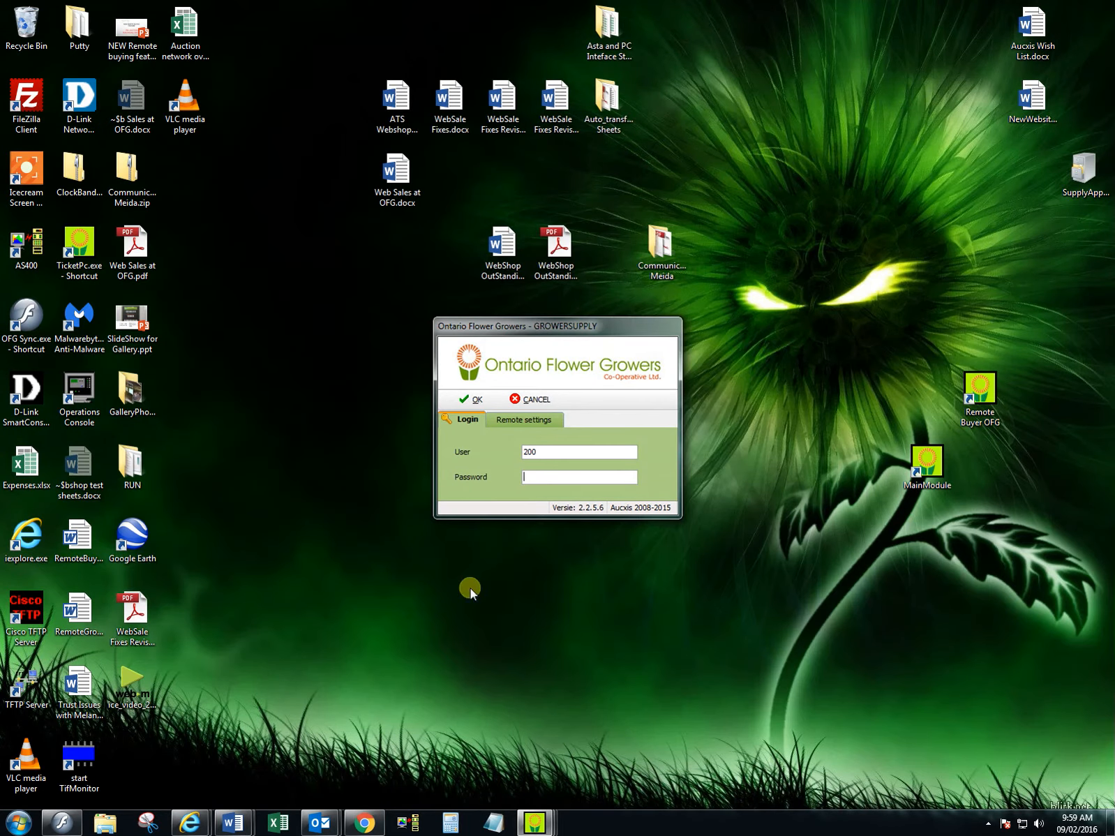
click(565, 477)
text(******)
key(Return)
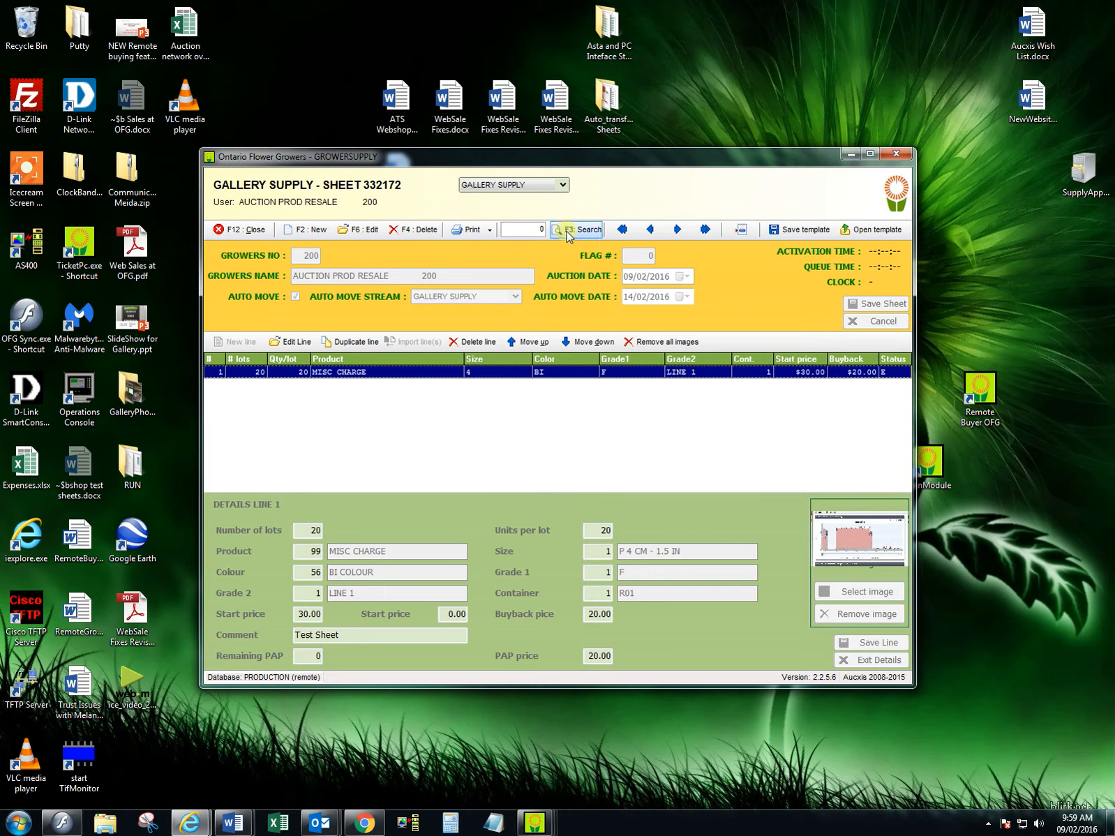
- Switch the supply type to WEB SALES and create a new sheet
click(563, 186)
click(503, 218)
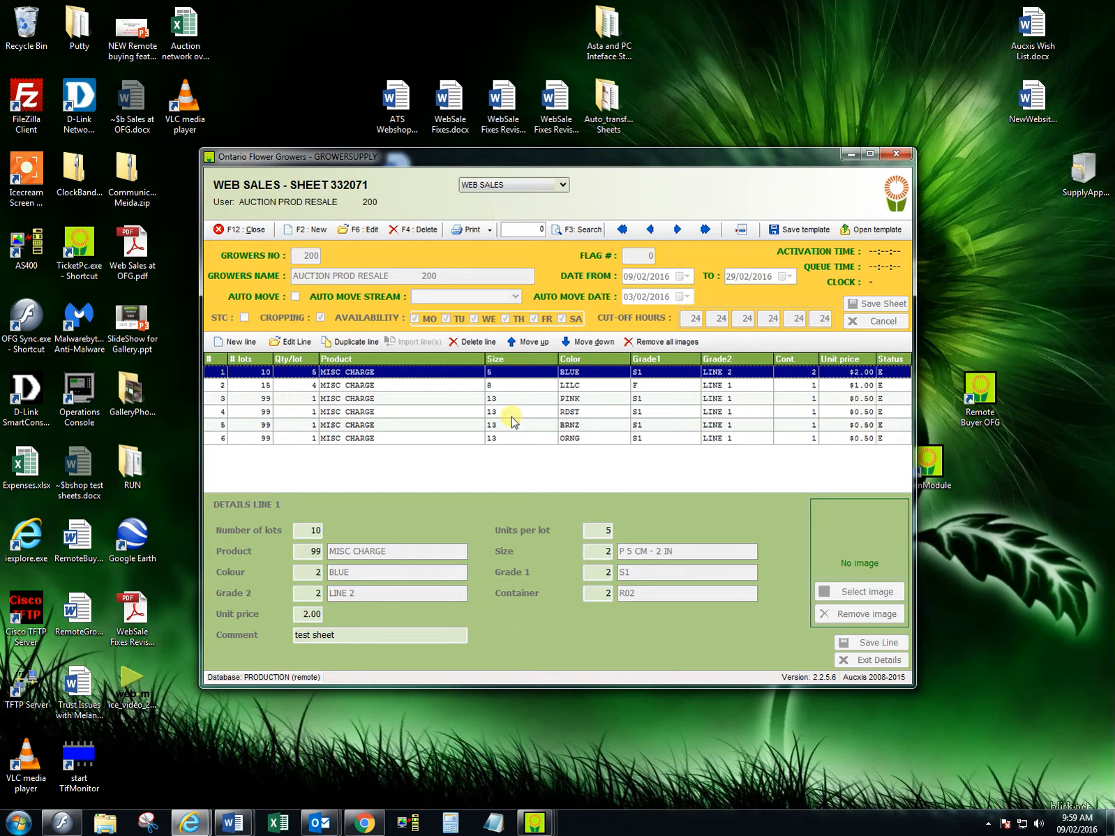
click(319, 230)
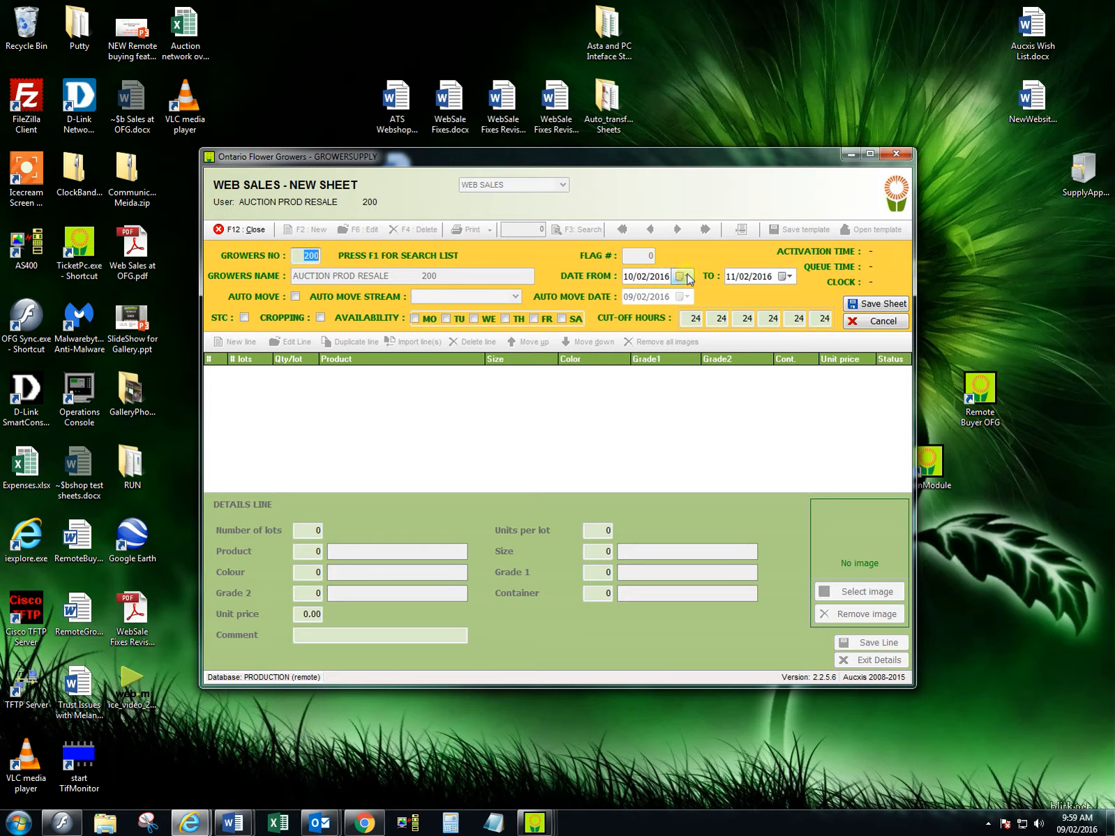
- Set the end of the new sheet's date range to 20/02/2016, keeping 10/02/2016 as the start date
click(678, 276)
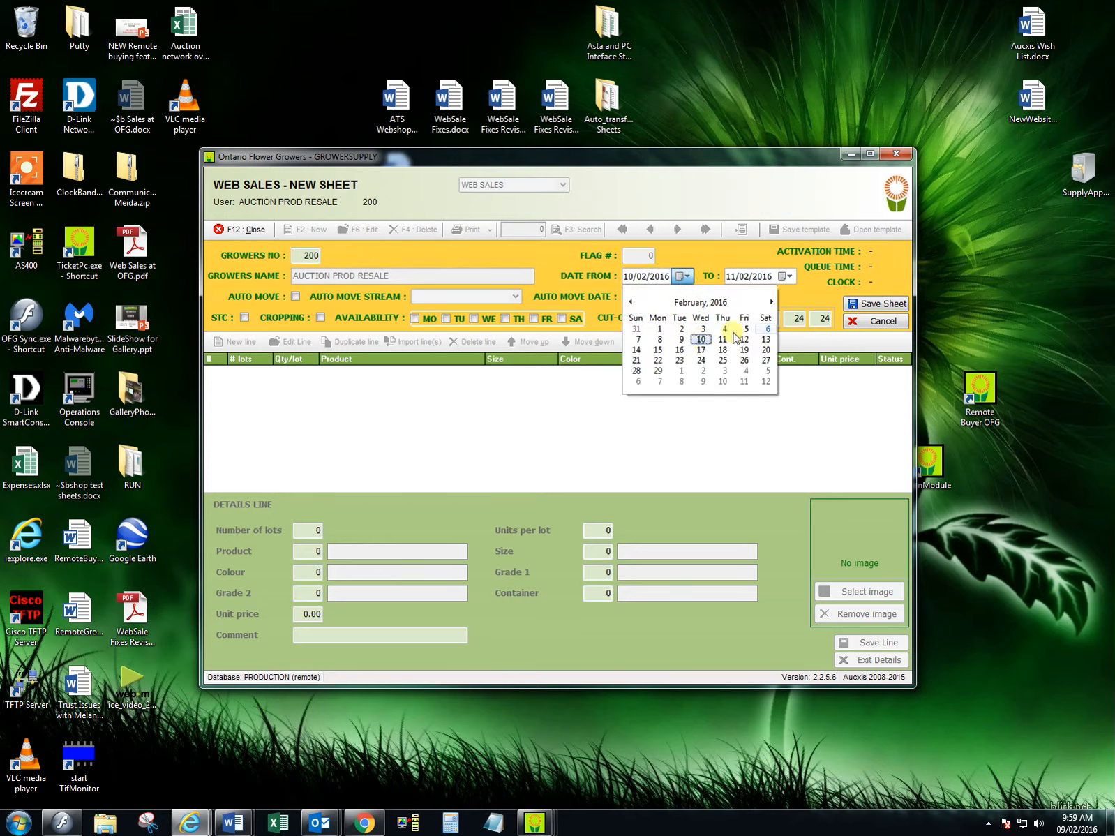
click(786, 277)
click(787, 277)
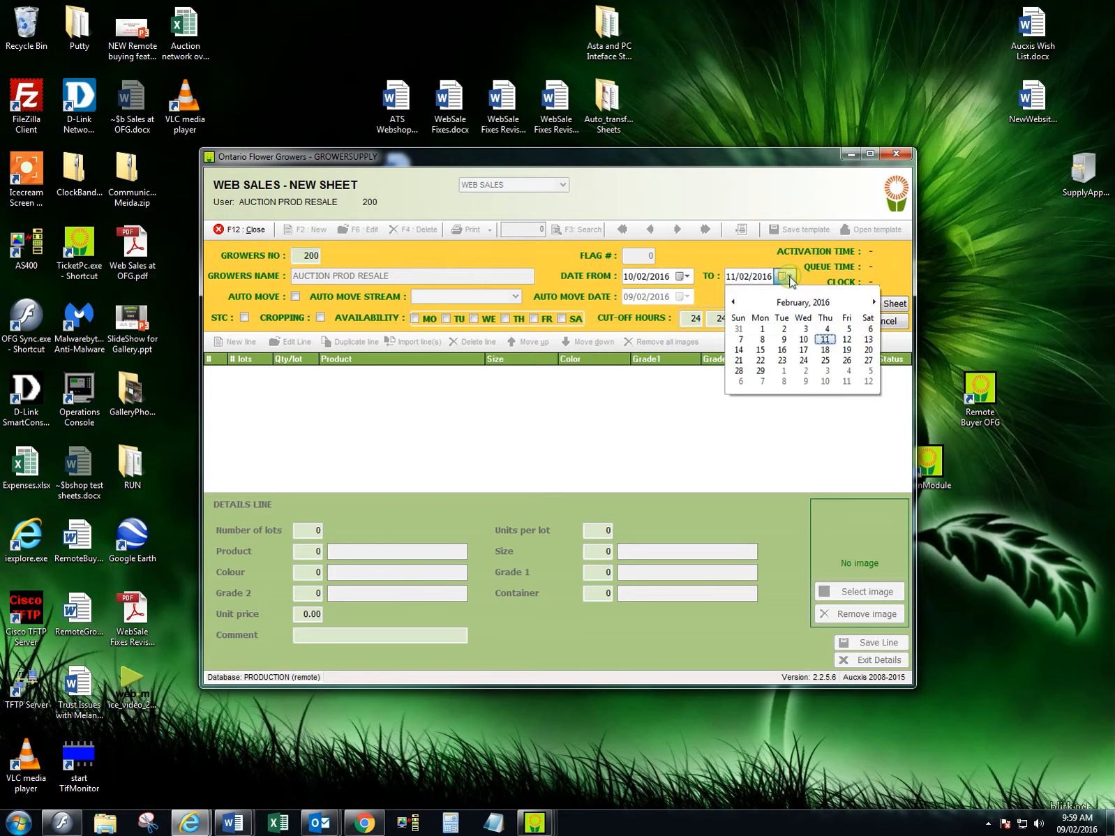
click(868, 360)
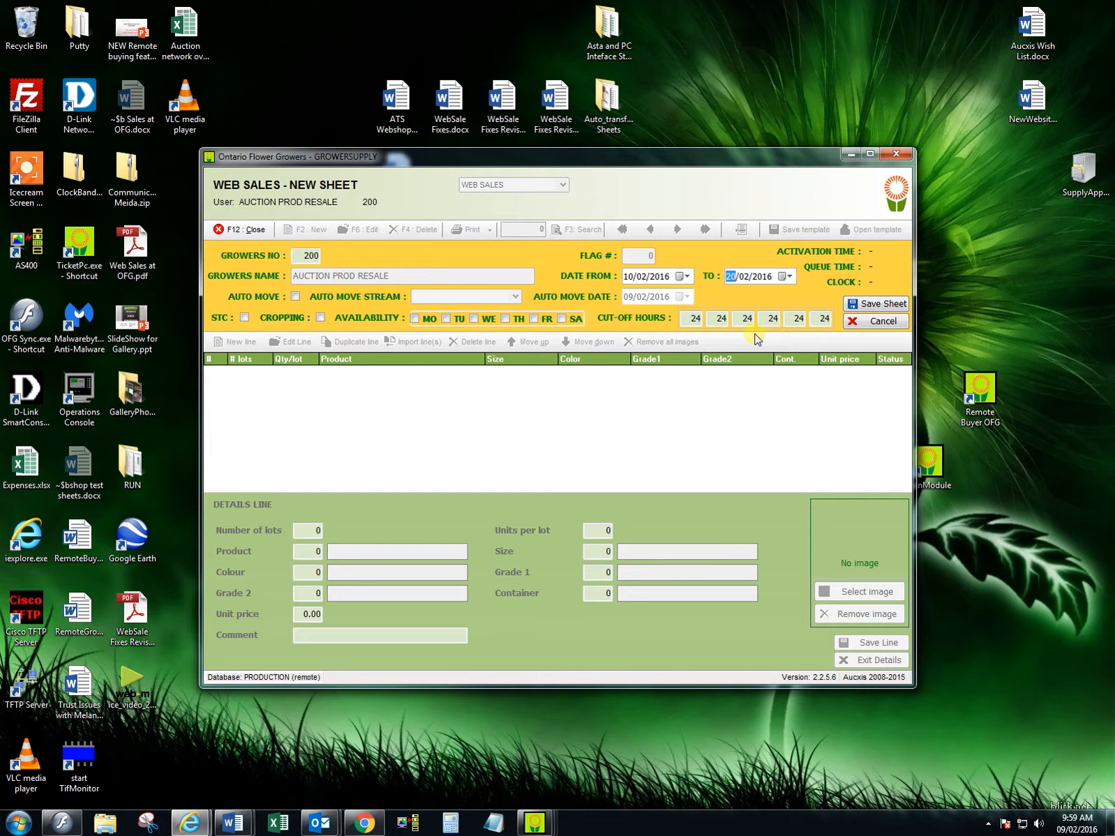
- Make the sheet available on Monday, Tuesday and Thursday, leaving the cut-off hours at 24
click(415, 319)
click(446, 319)
click(511, 321)
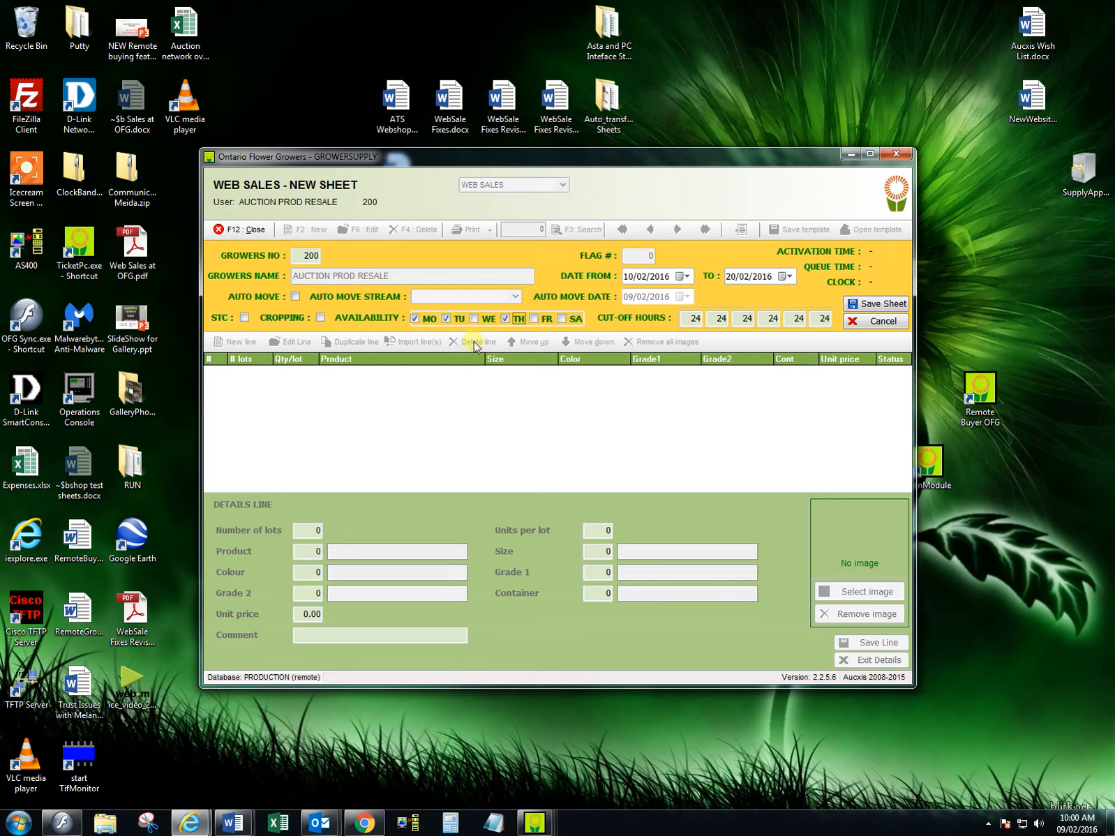
click(721, 322)
click(720, 322)
double_click(697, 325)
- Enable cropping for the web sales sheet and save the sheet header
click(321, 318)
click(321, 317)
click(505, 319)
key(space)
click(320, 317)
click(883, 305)
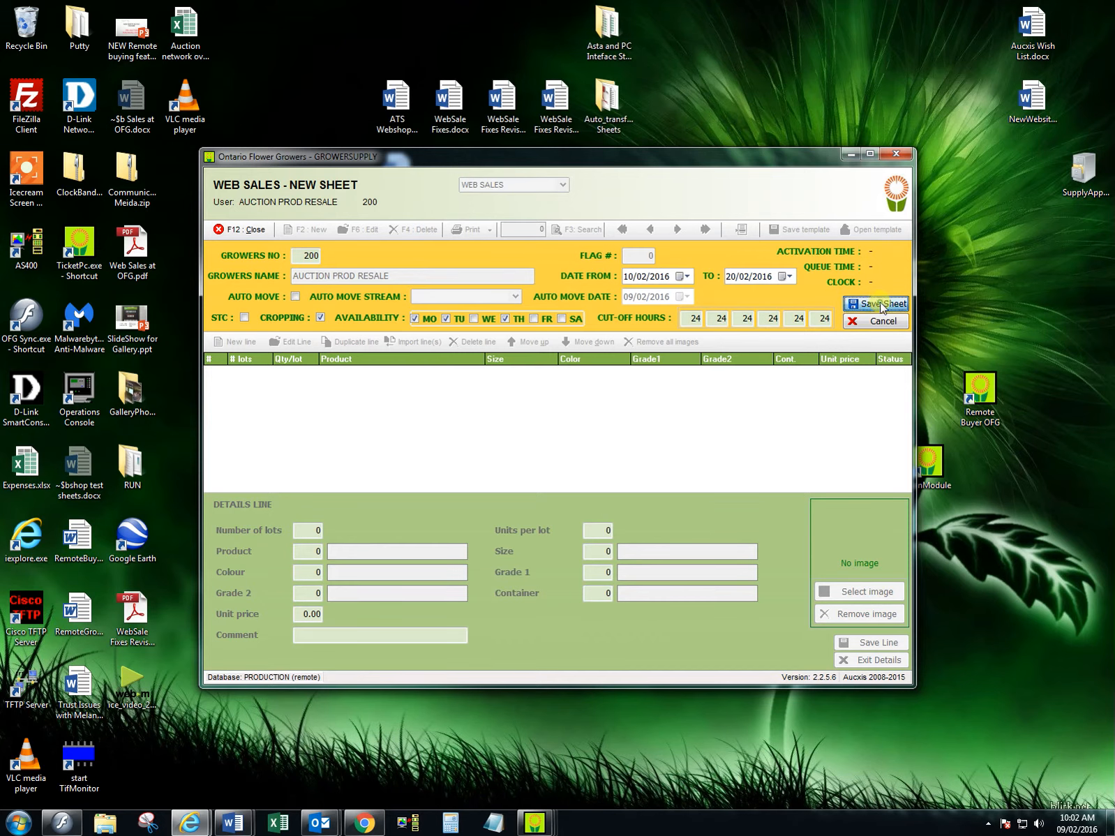
click(441, 366)
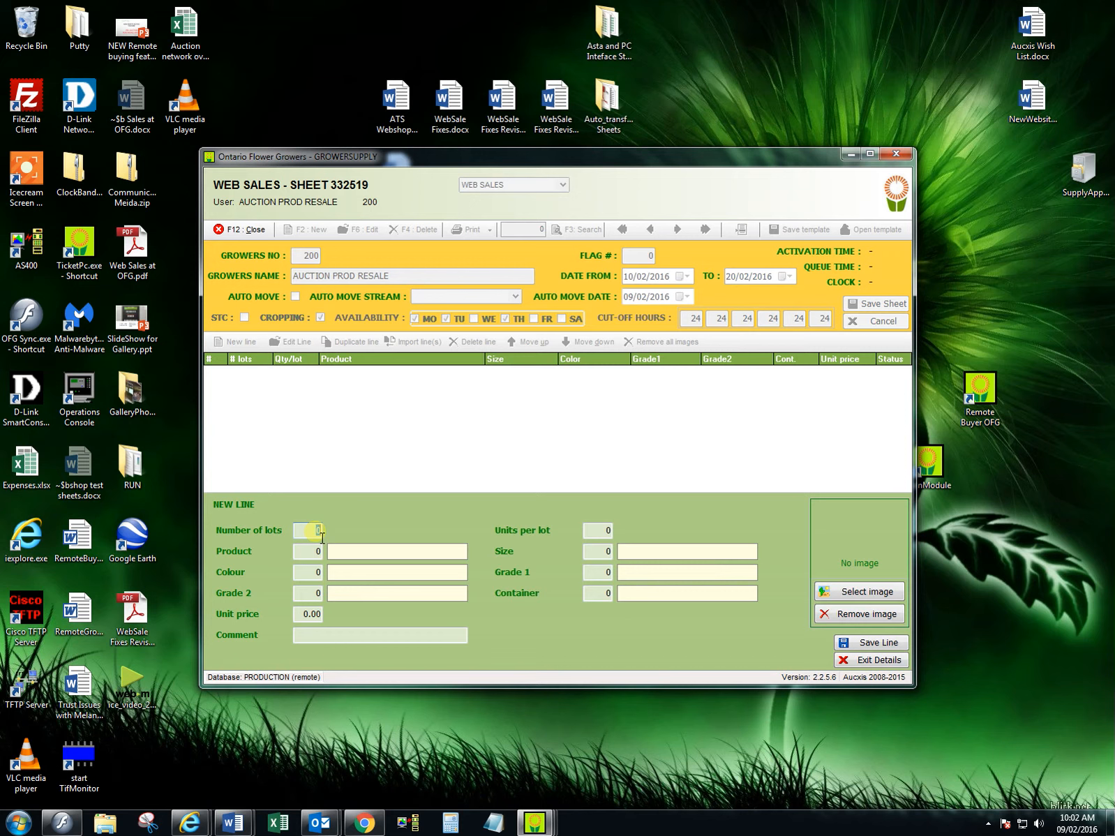
- Fill in the new line with 20 lots, 5 units per lot, product 99 (MISC CHARGE) and size 1 (P 4 CM - 1.5 IN)
text(20)
key(Tab)
key(Tab)
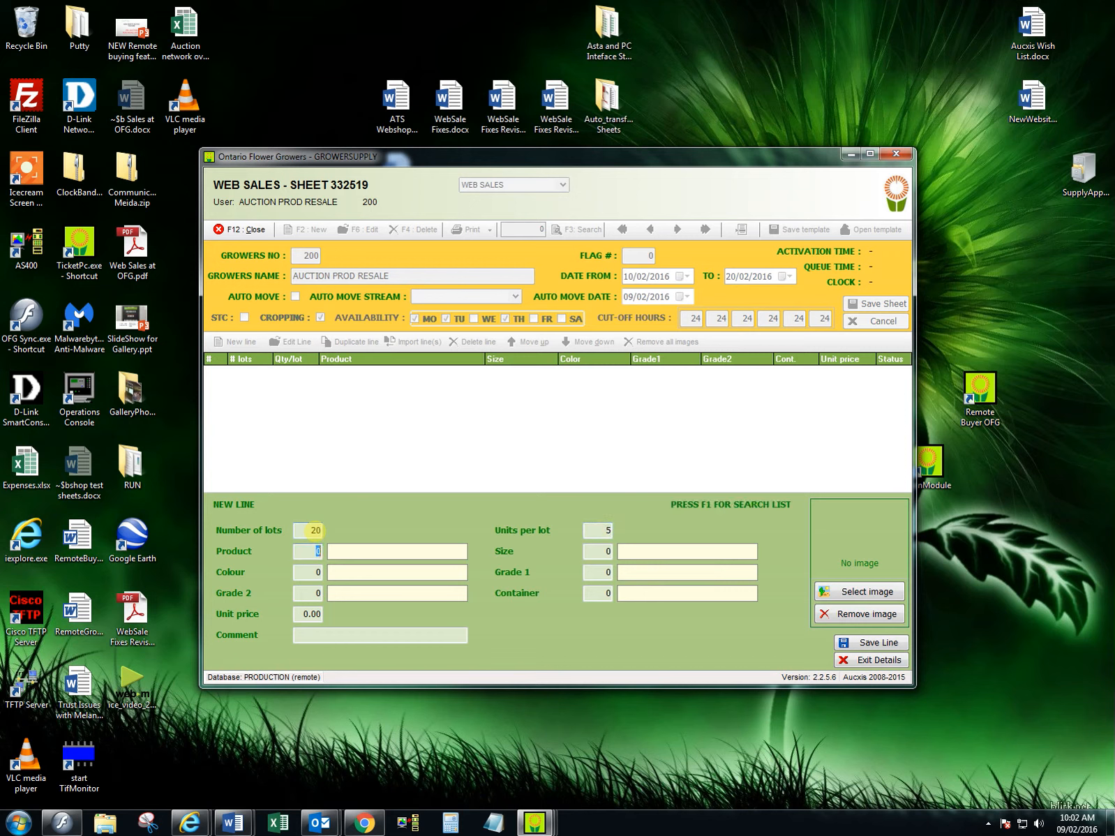
text(99)
key(Tab)
text(1)
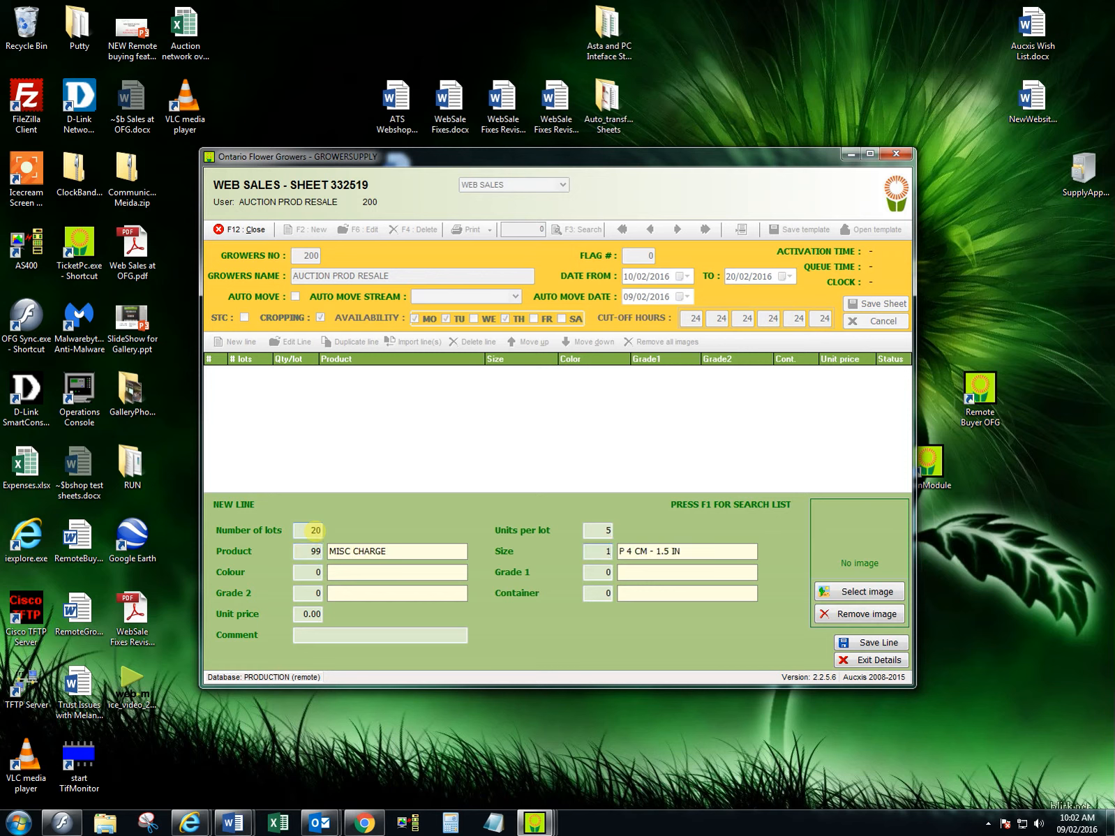
- Set the line's colour to 1 (ASSORTED), Grade 1 to F, Grade 2 to LINE 1, container to R02 and unit price to 22.50
key(Tab)
text(1)
key(Tab)
text(11)
key(Tab)
text(2)
key(Tab)
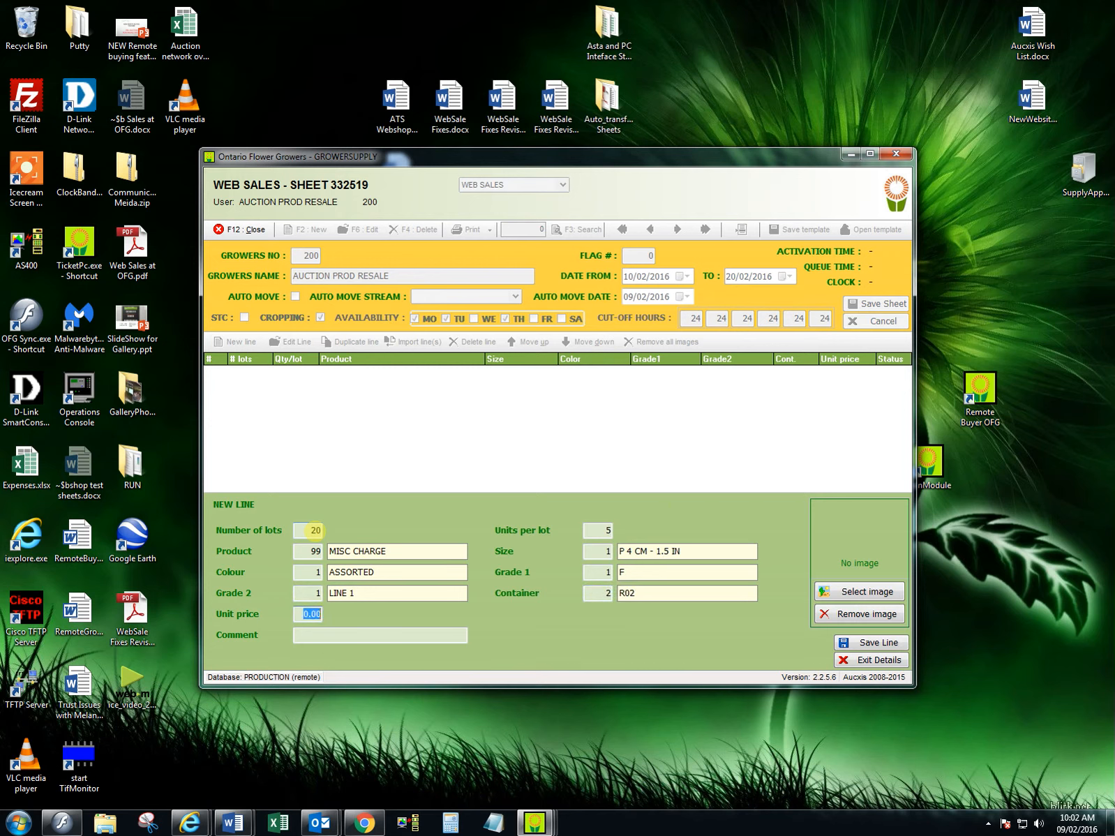
text(22.50)
- Attach screen.JPG from the C: drive as the line's image, save the line and exit its details
click(865, 593)
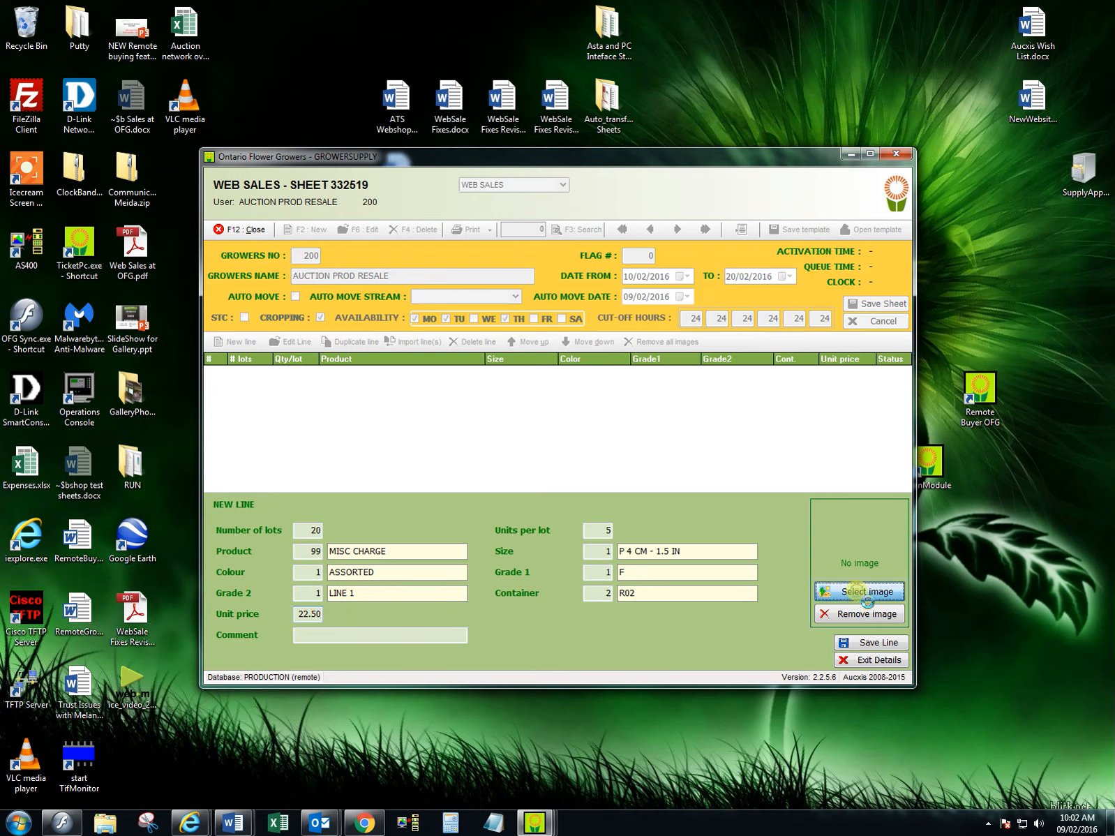
click(738, 508)
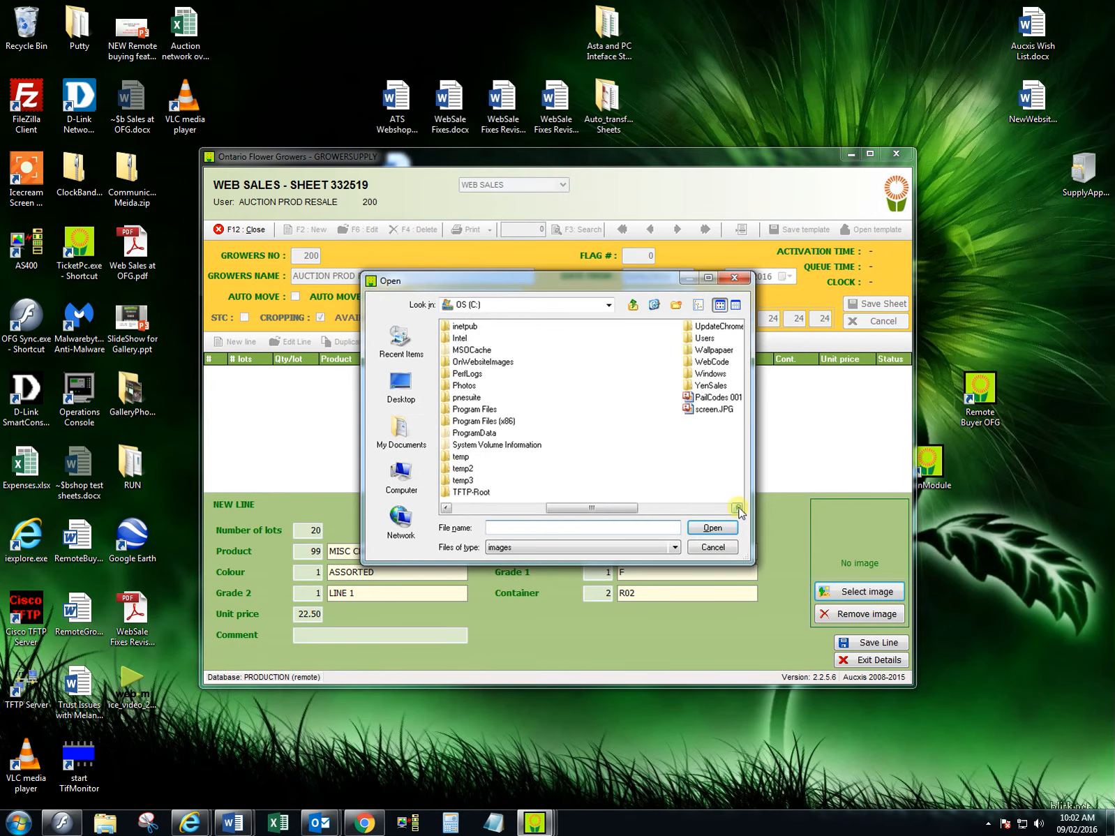
click(738, 508)
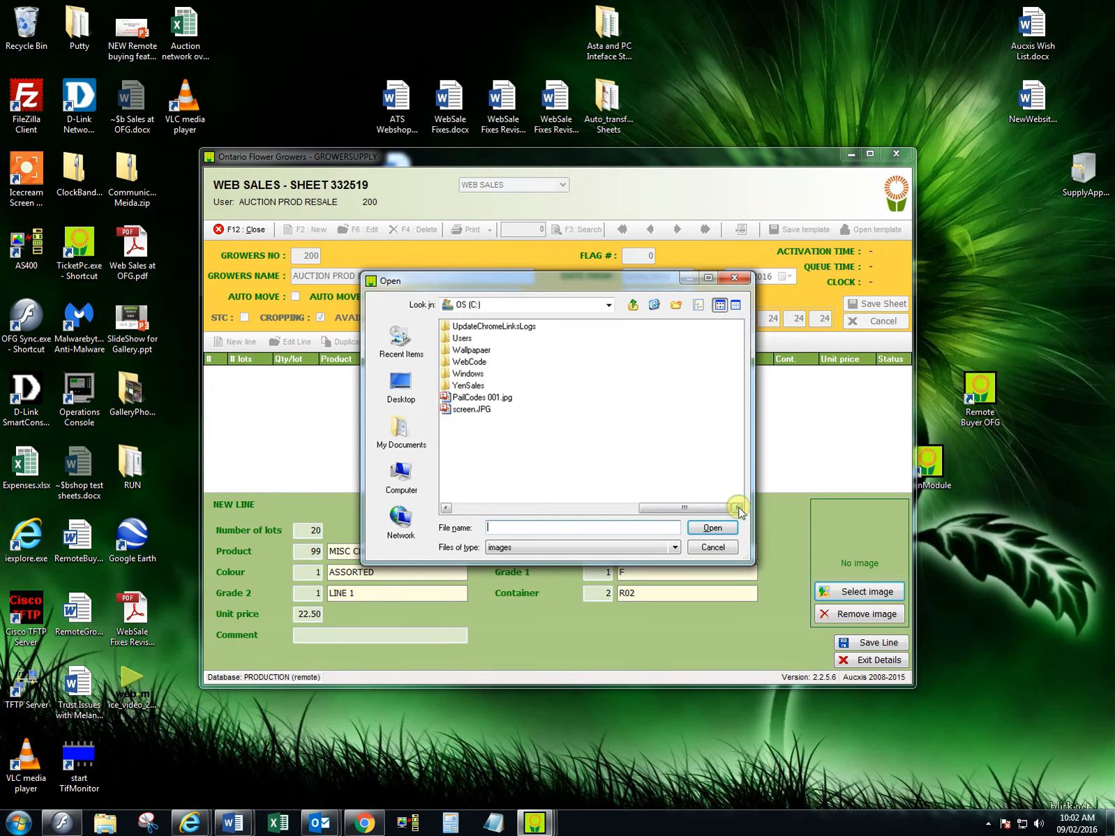
double_click(468, 411)
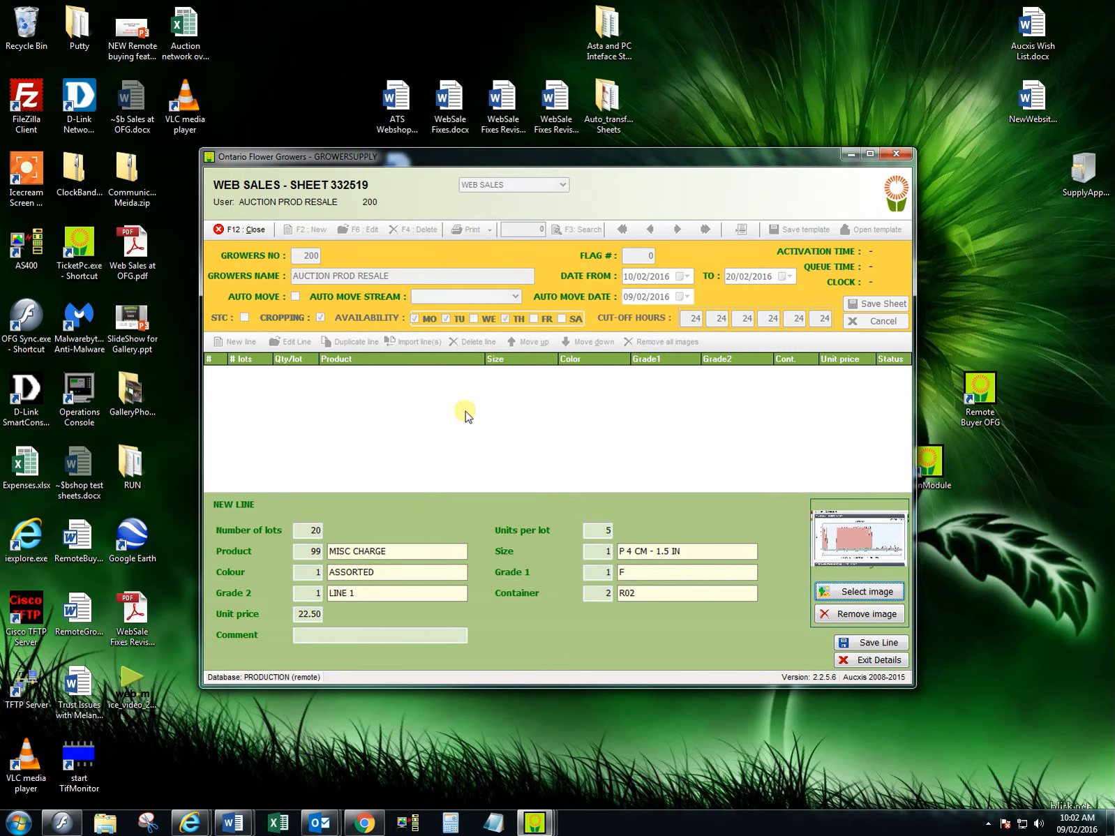
click(871, 643)
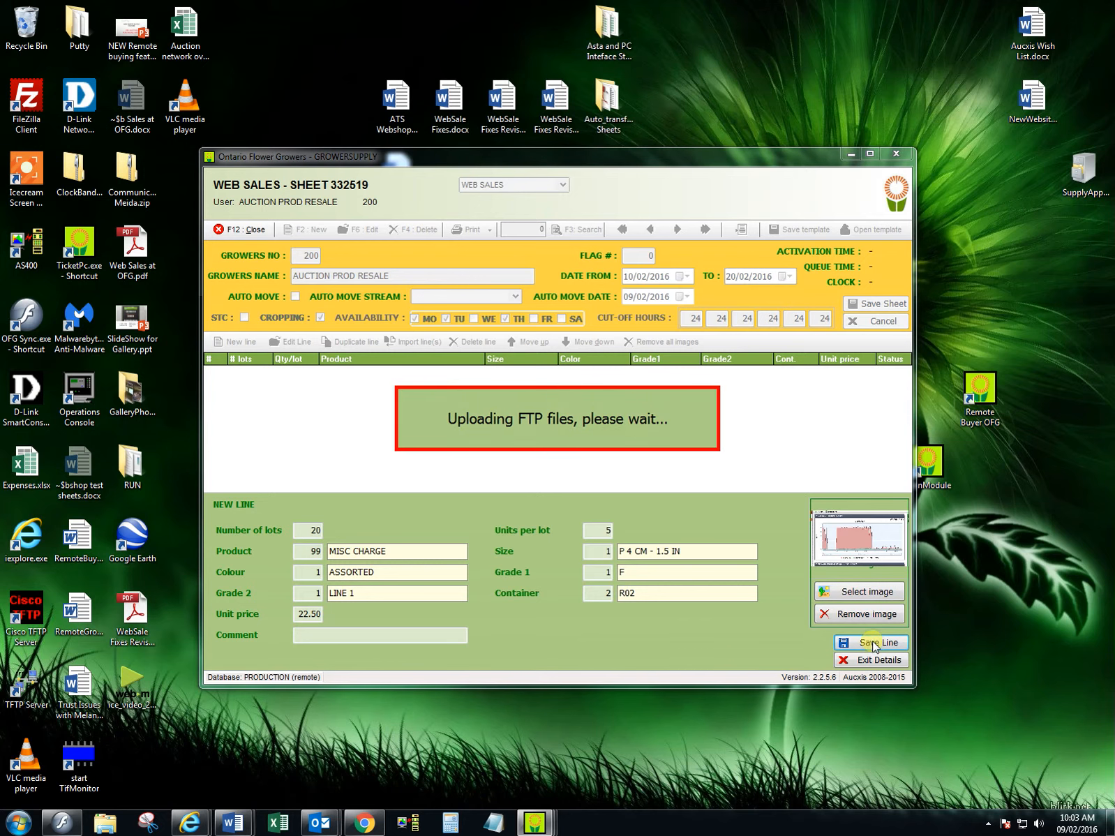
click(874, 660)
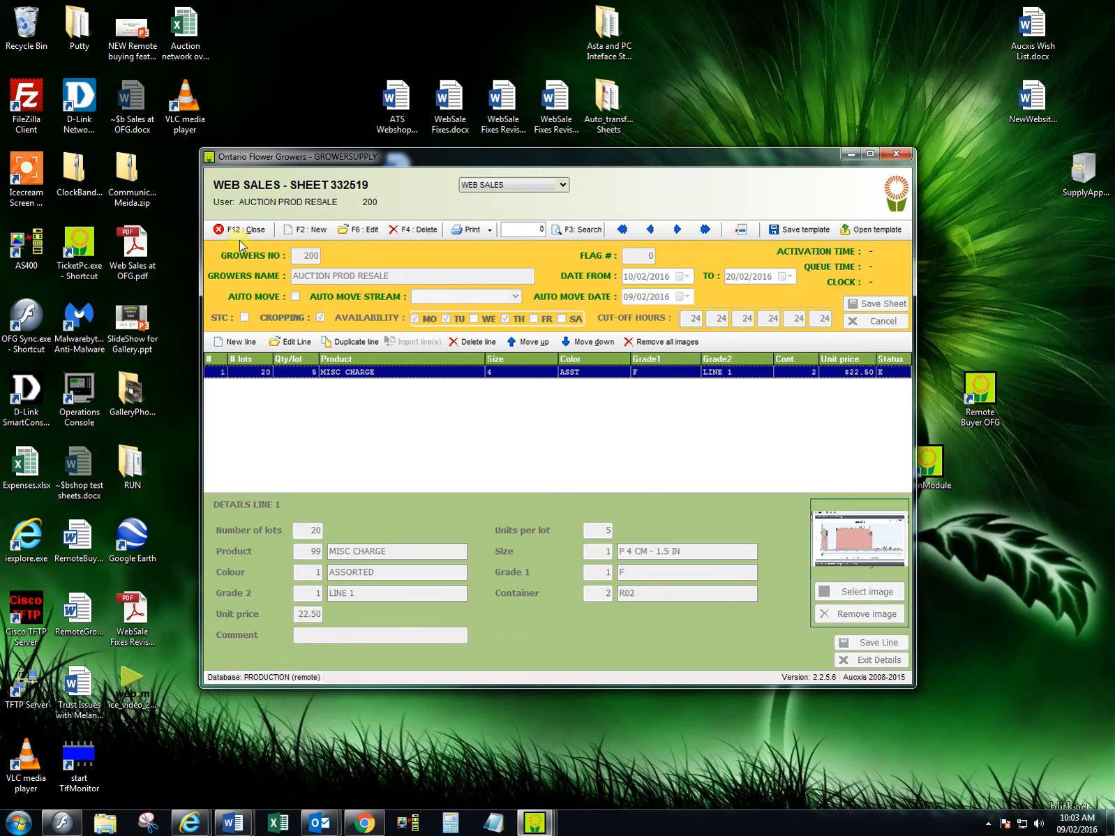
- Switch to Chrome and open the buyers' login page on the Ontario Flower Growers site
click(189, 823)
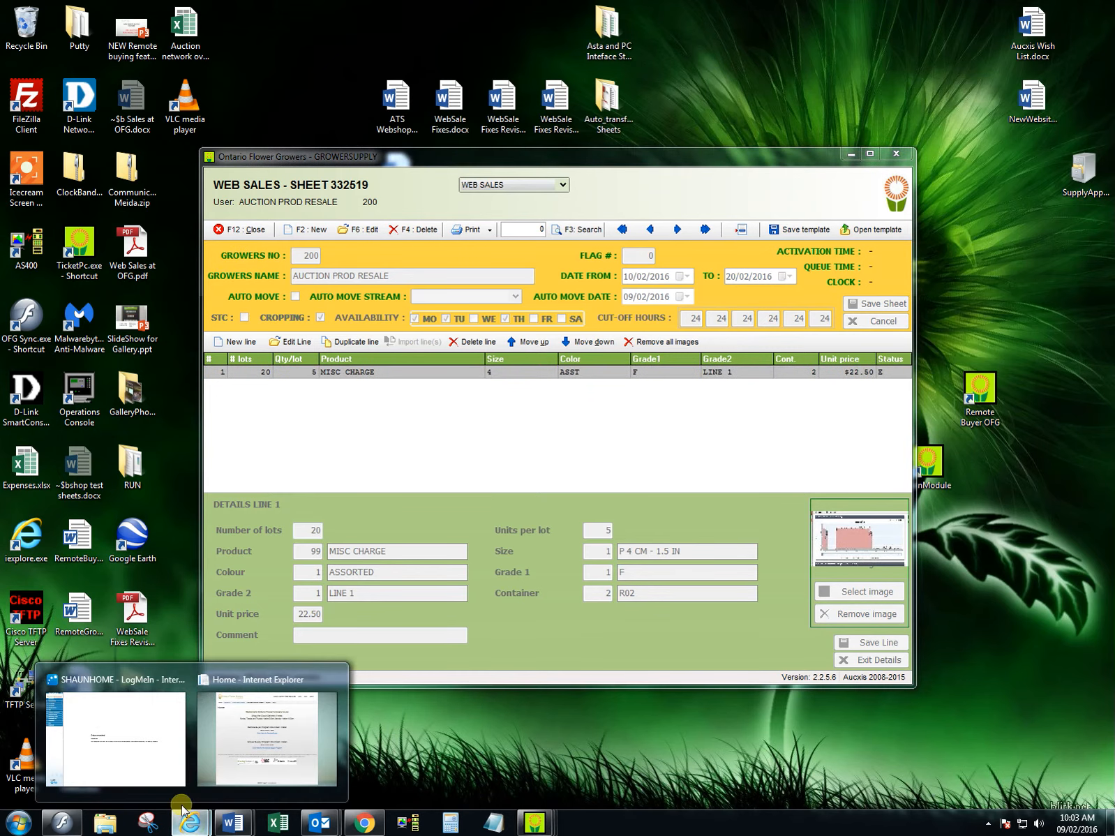
click(364, 823)
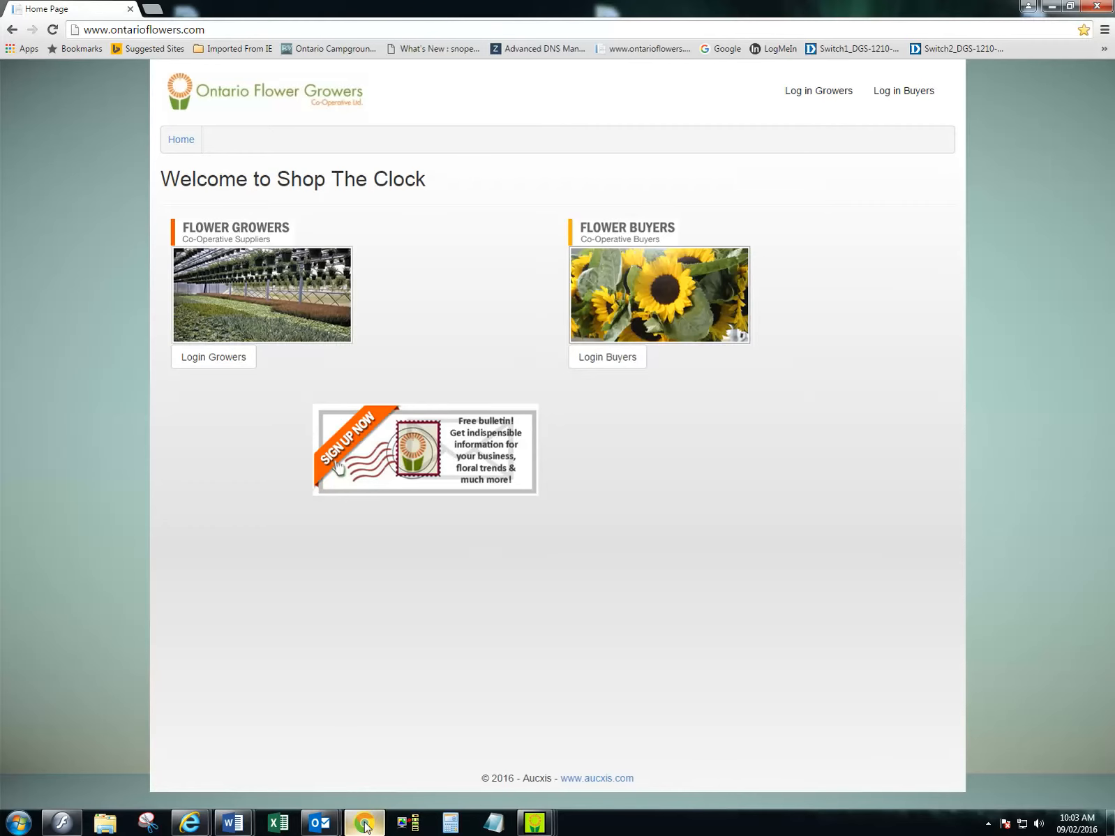
click(620, 313)
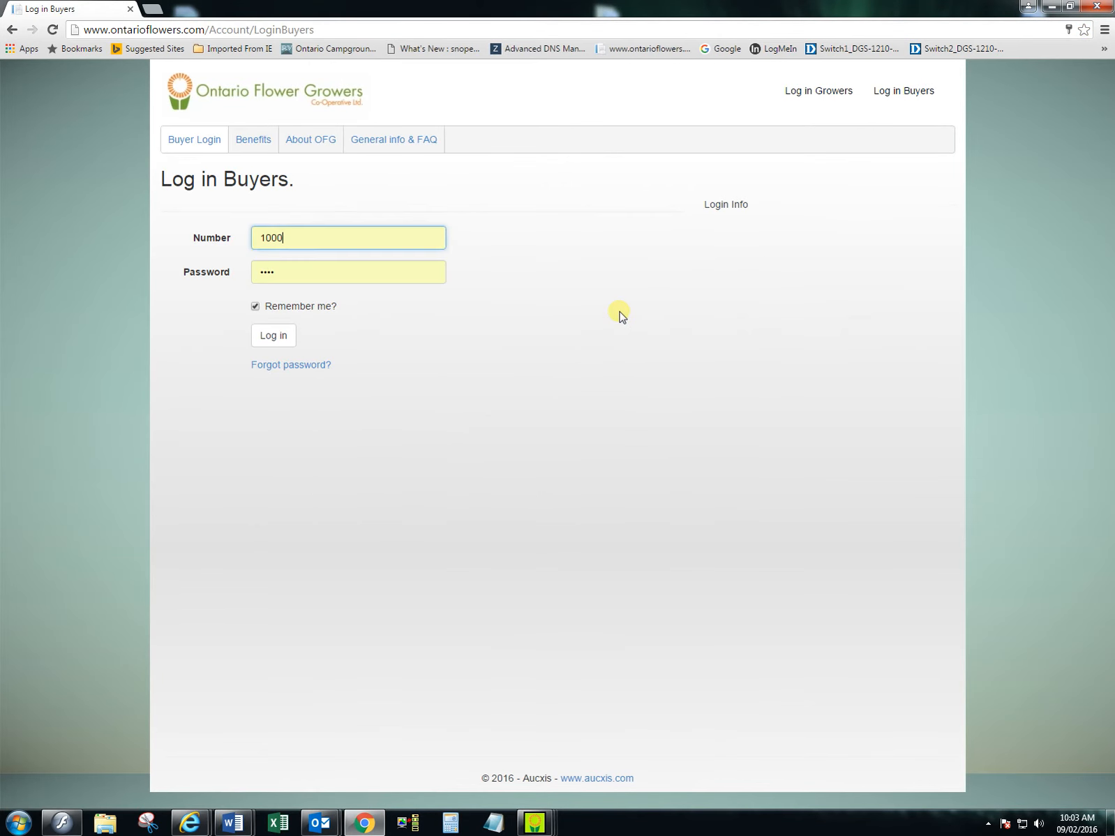
- Log in as a buyer with the saved credentials and show the Shop The Clock products for pickup date 2/16/2016
click(273, 335)
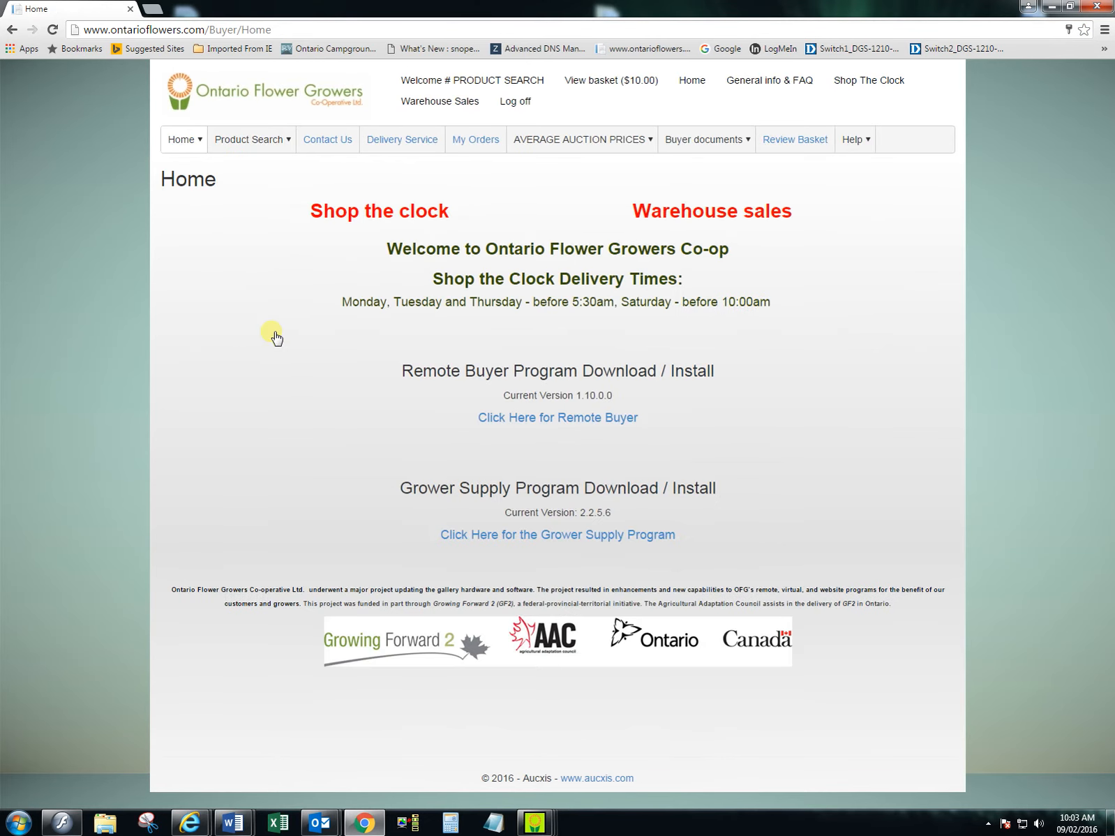
click(388, 217)
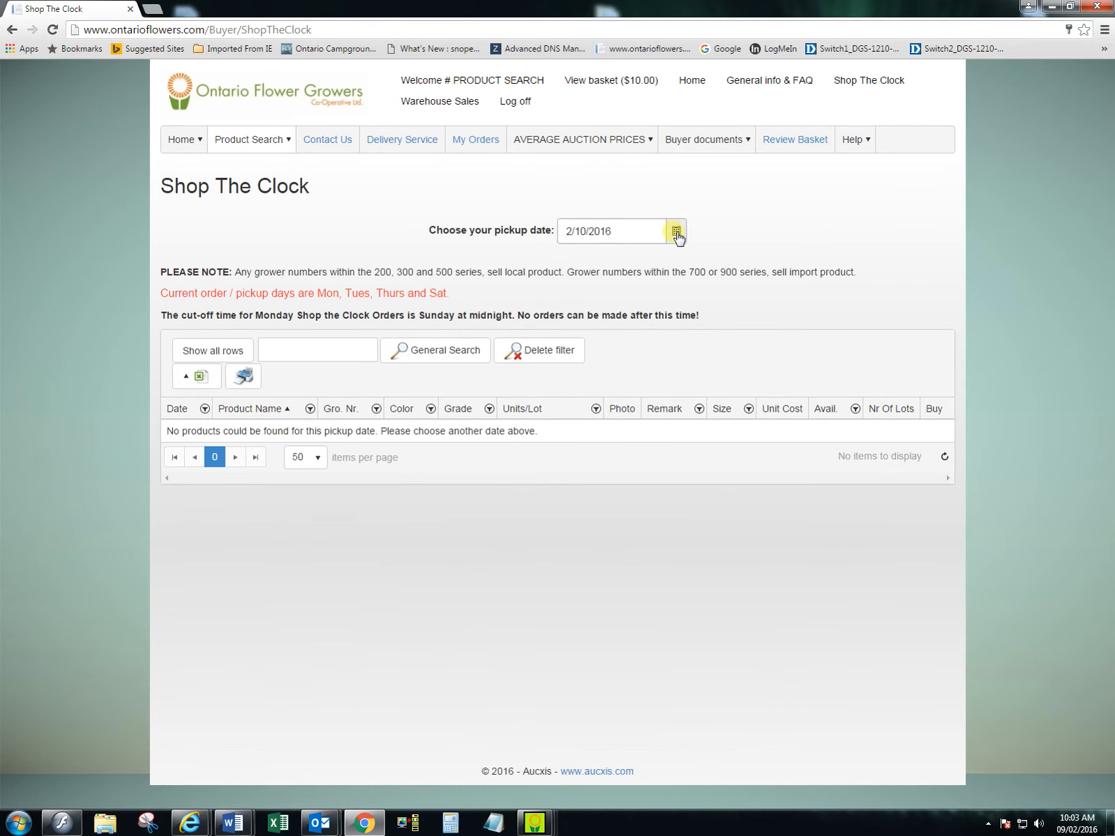
click(676, 233)
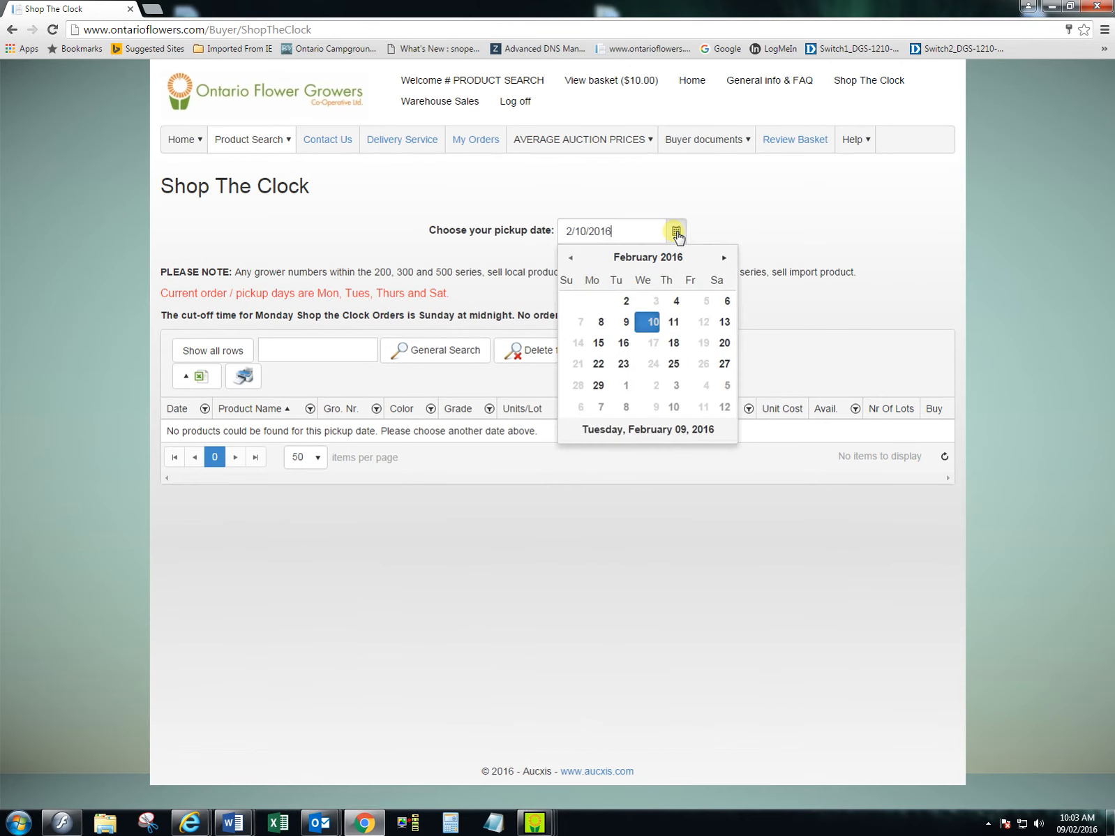
click(623, 342)
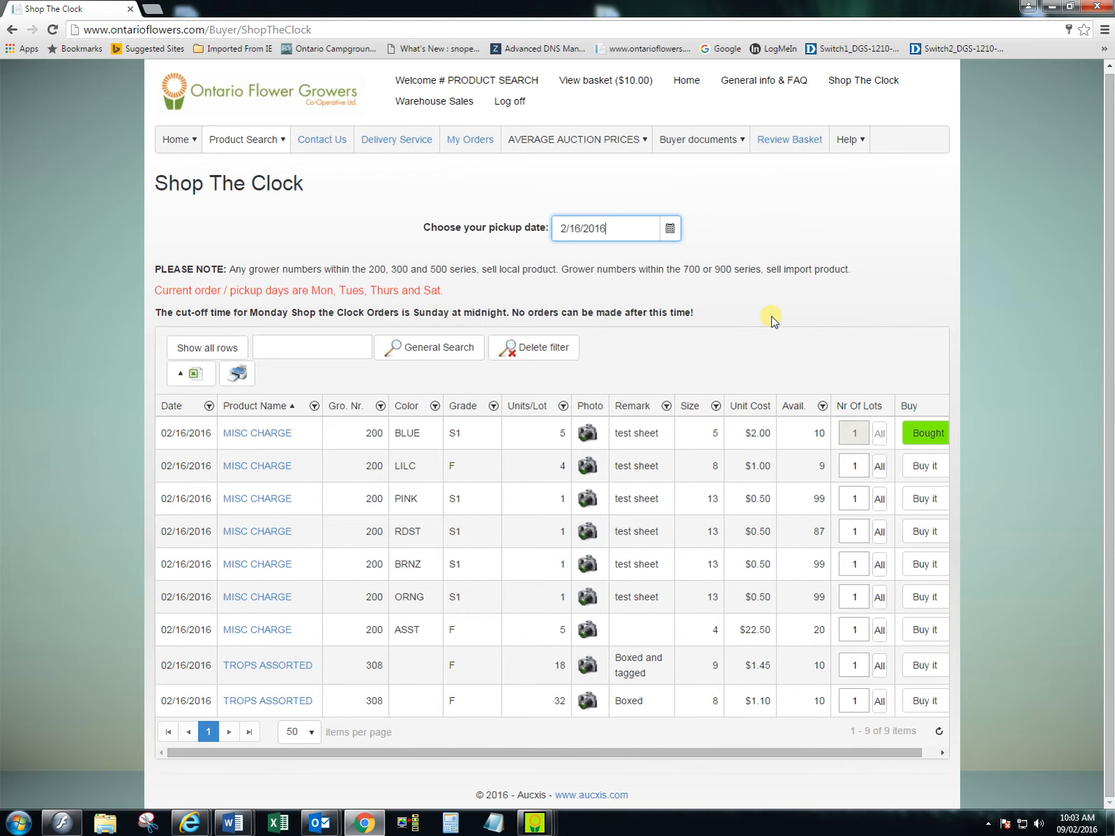
- Return to GrowerSupply, add the comment "test sheet 3" to the MISC CHARGE line and save the line
click(1054, 7)
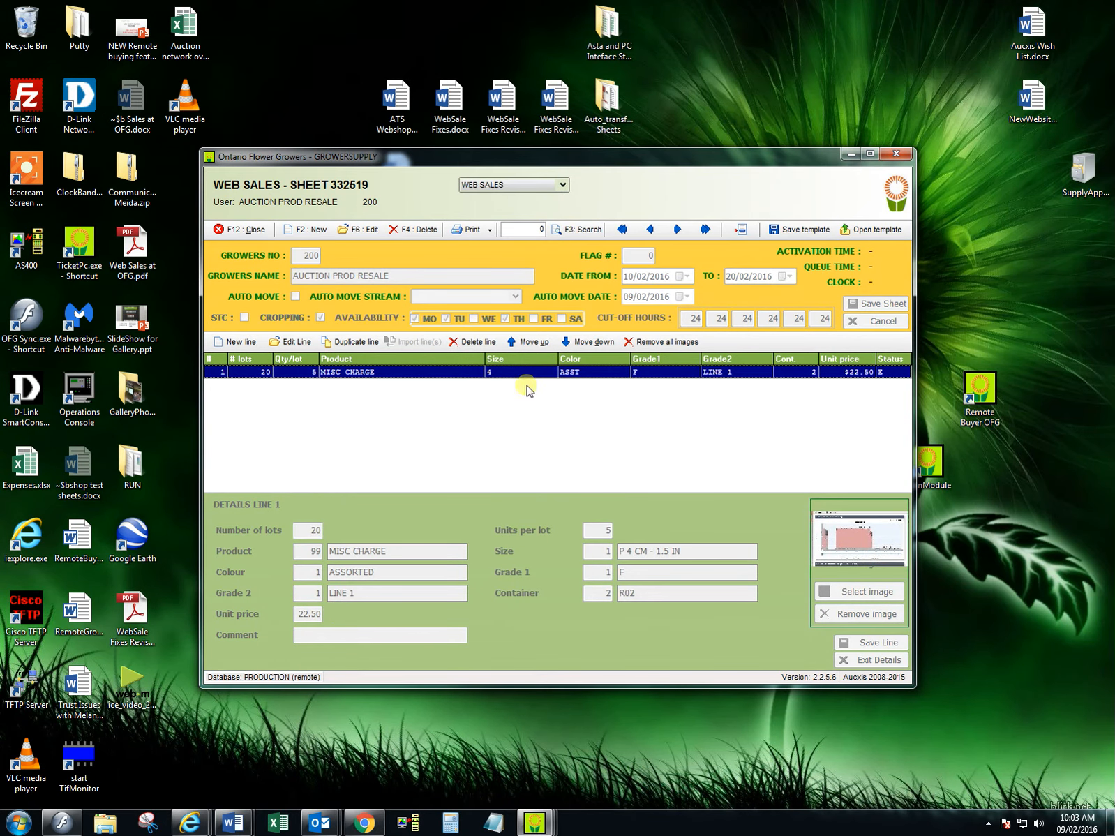
click(297, 342)
click(328, 635)
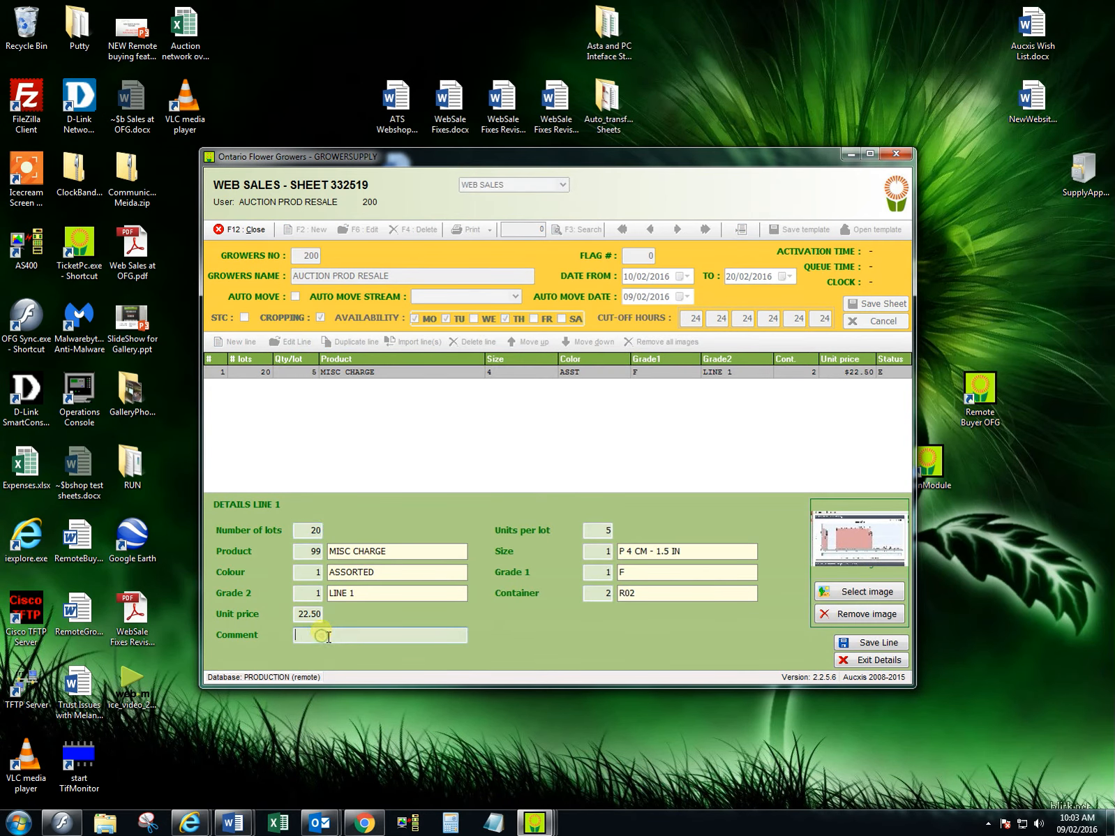
text(test sheet 3)
click(851, 641)
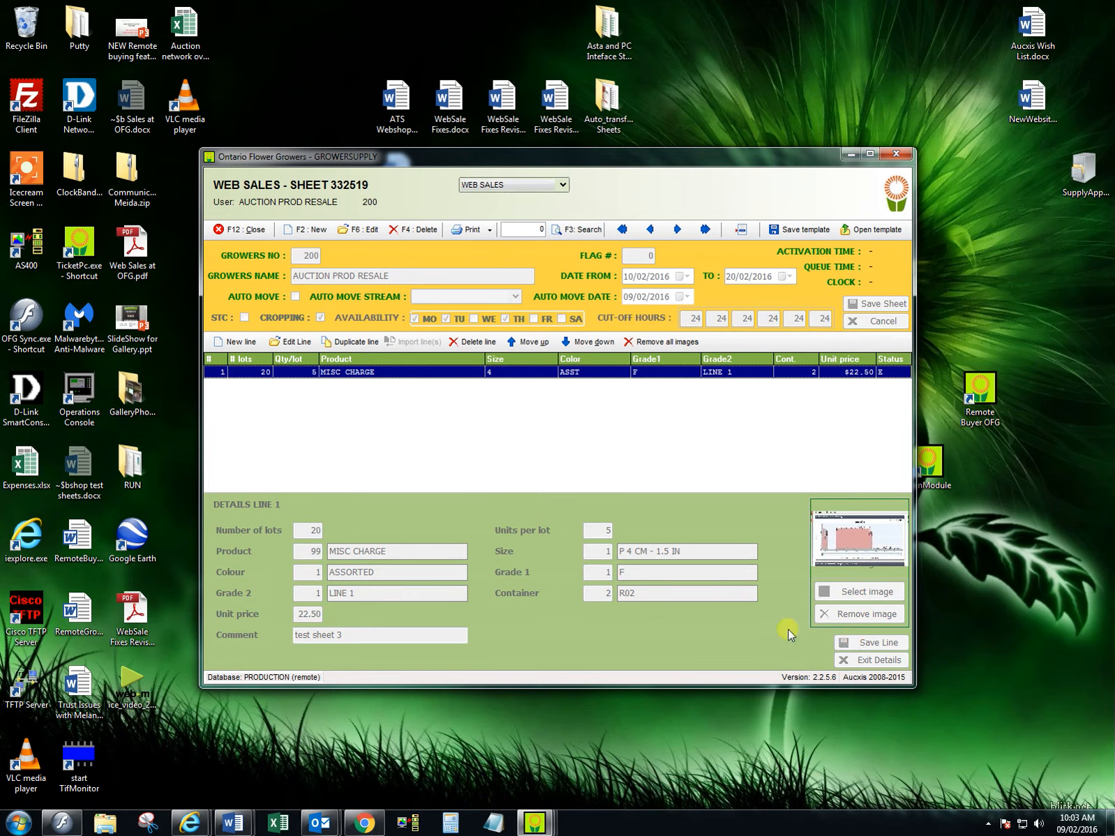
- Switch back to Chrome, reload the Shop The Clock page and select the 2/16/2016 pickup date again
click(364, 822)
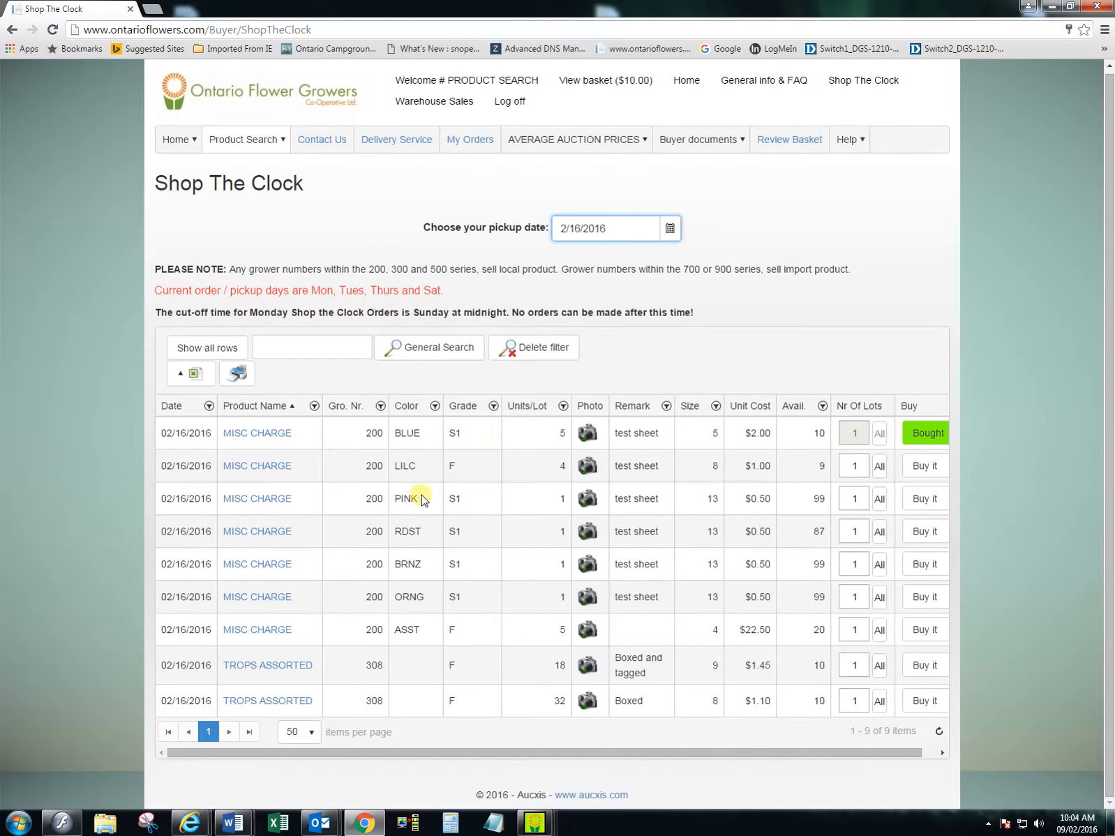
click(53, 30)
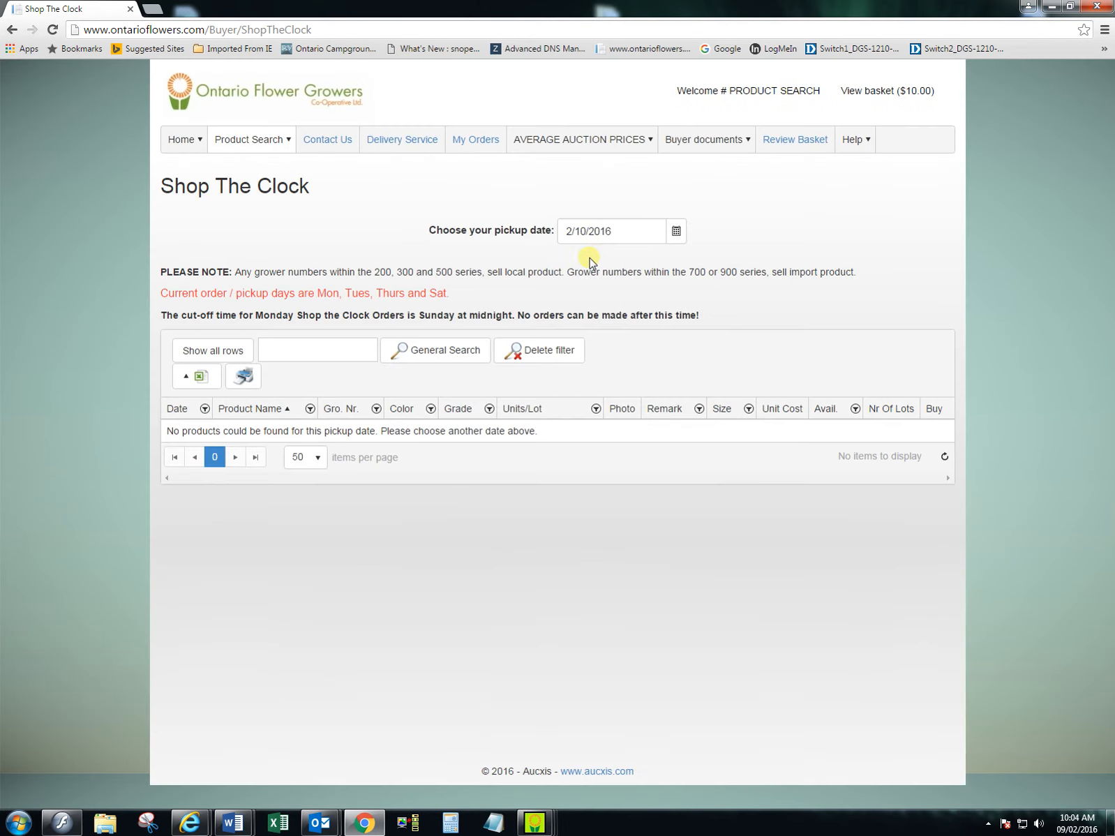
click(676, 231)
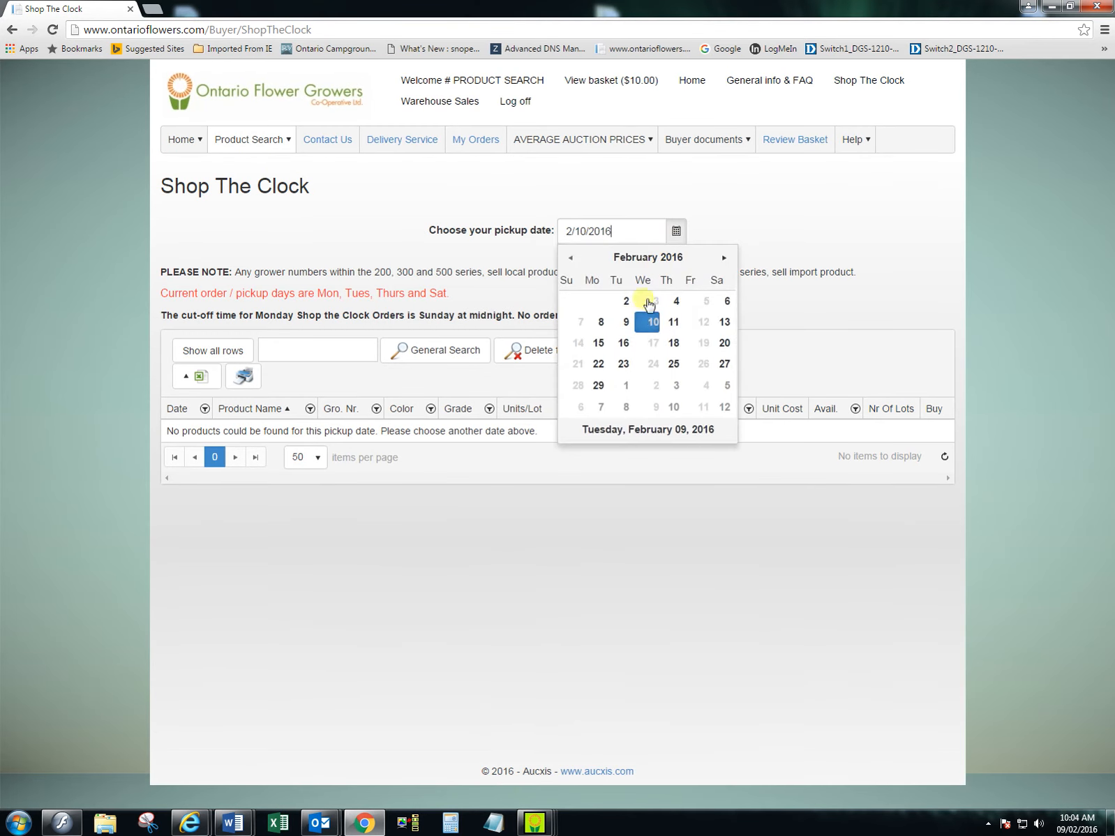
click(622, 342)
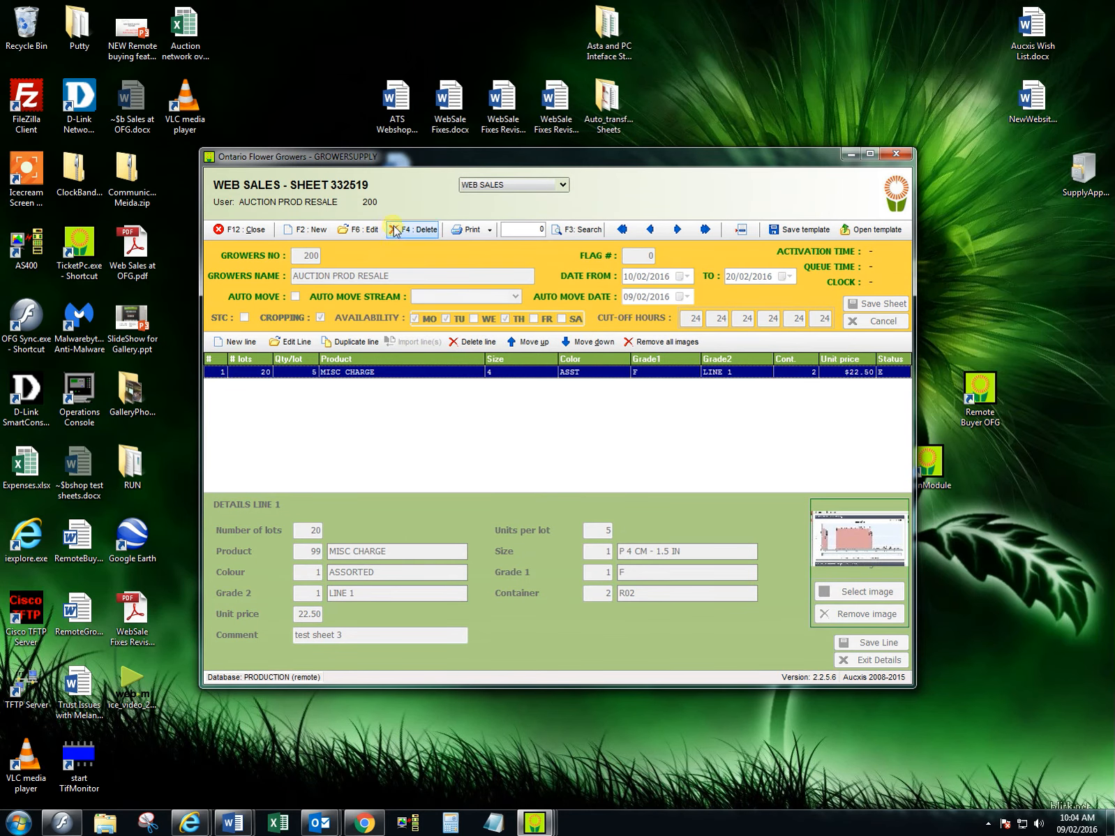
- Open sheet 332071 from the GrowerSupply web sales overview and view the details of its lines 2, 3 and 4
click(742, 230)
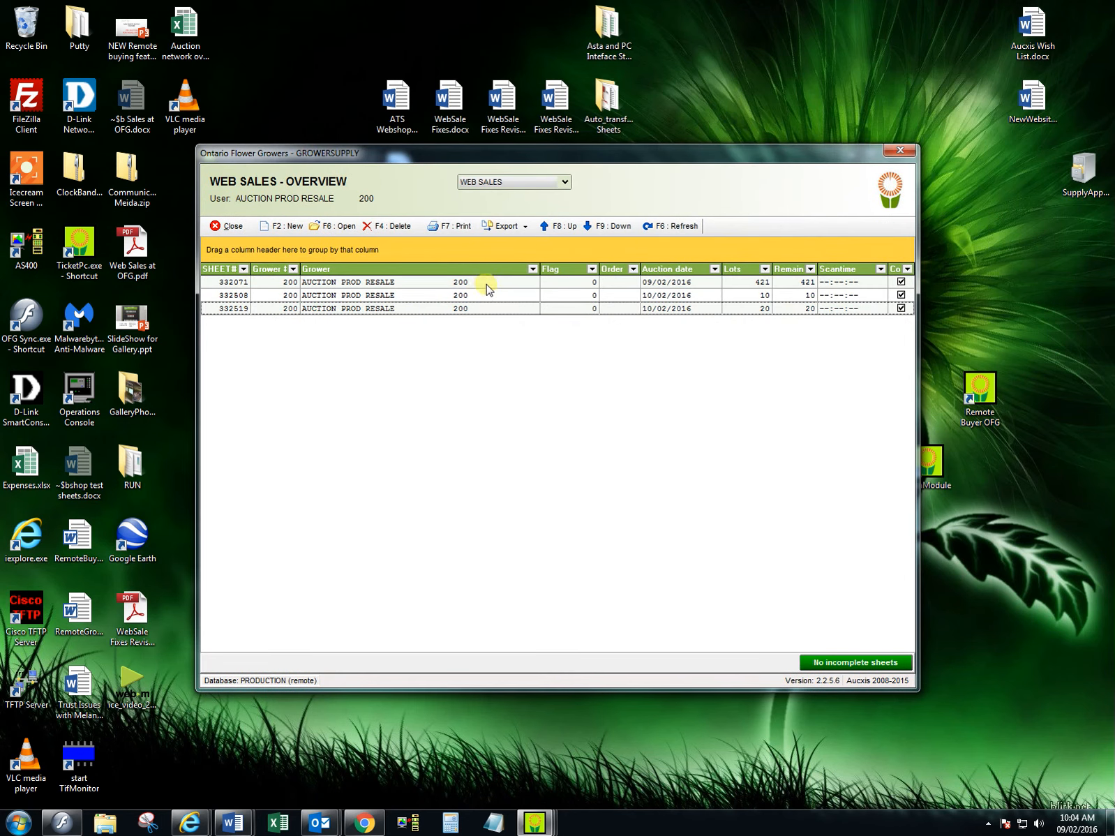
double_click(489, 282)
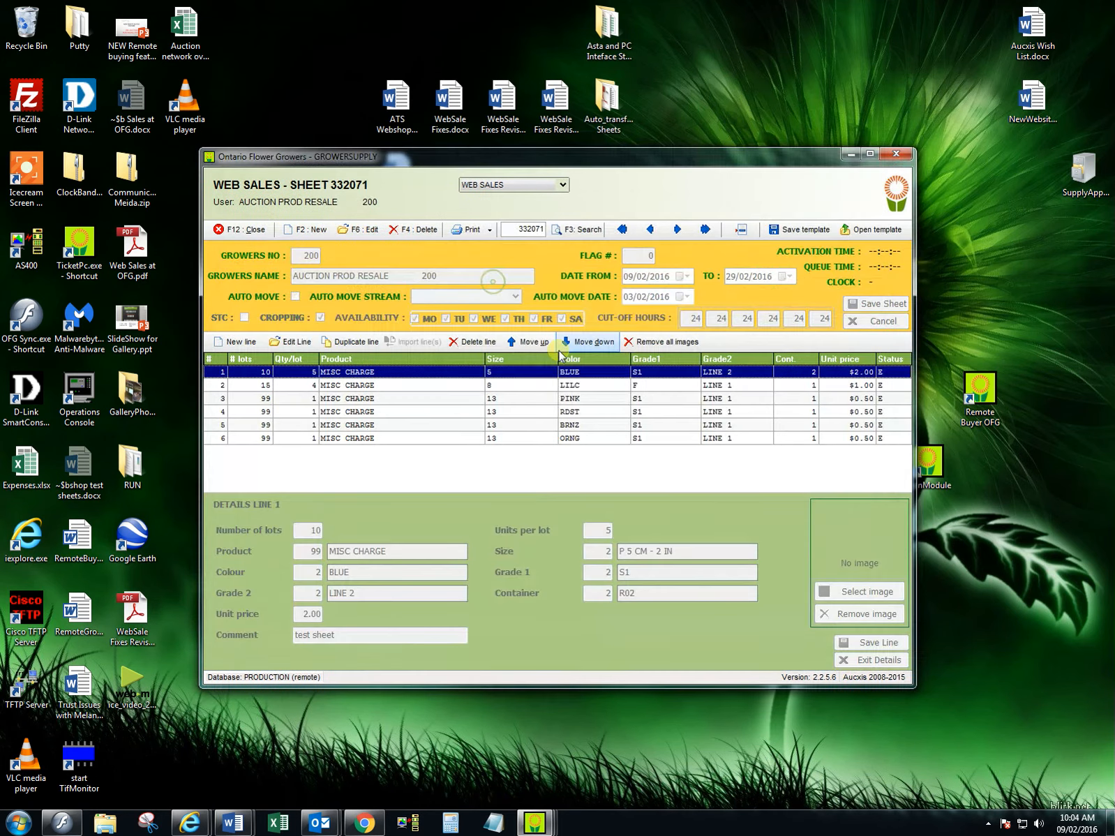
click(336, 386)
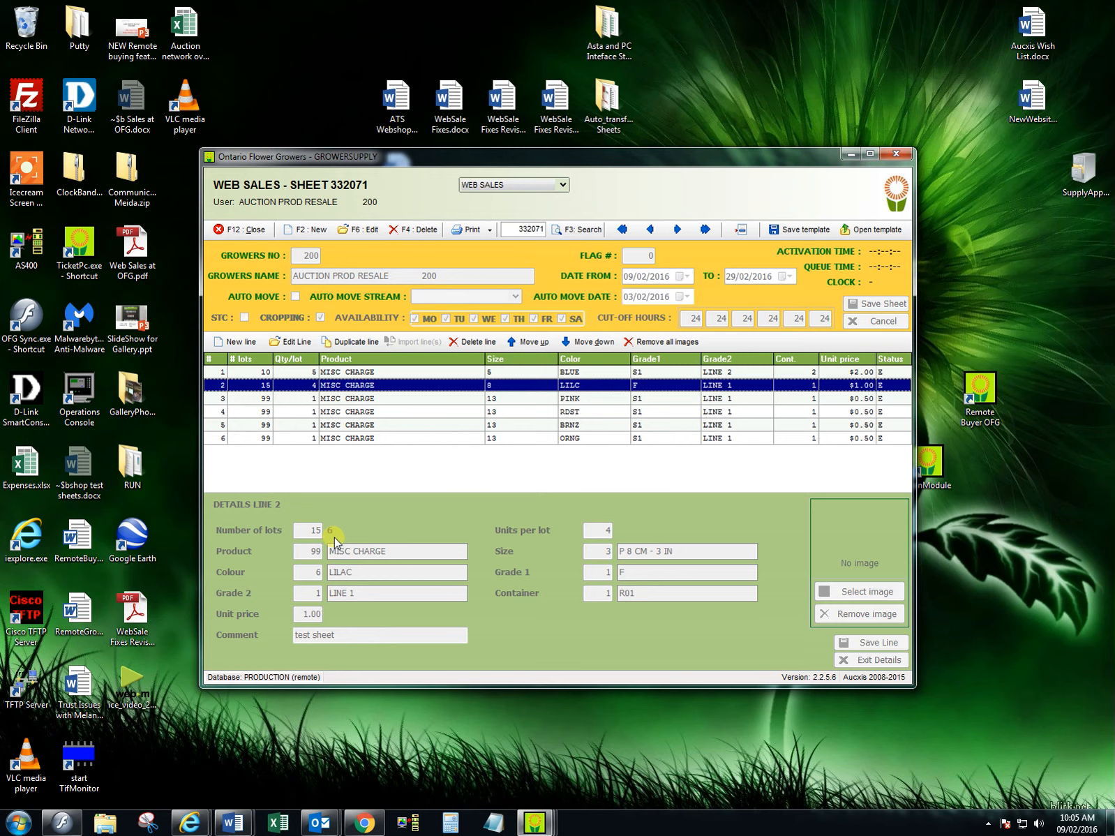
click(359, 398)
click(357, 412)
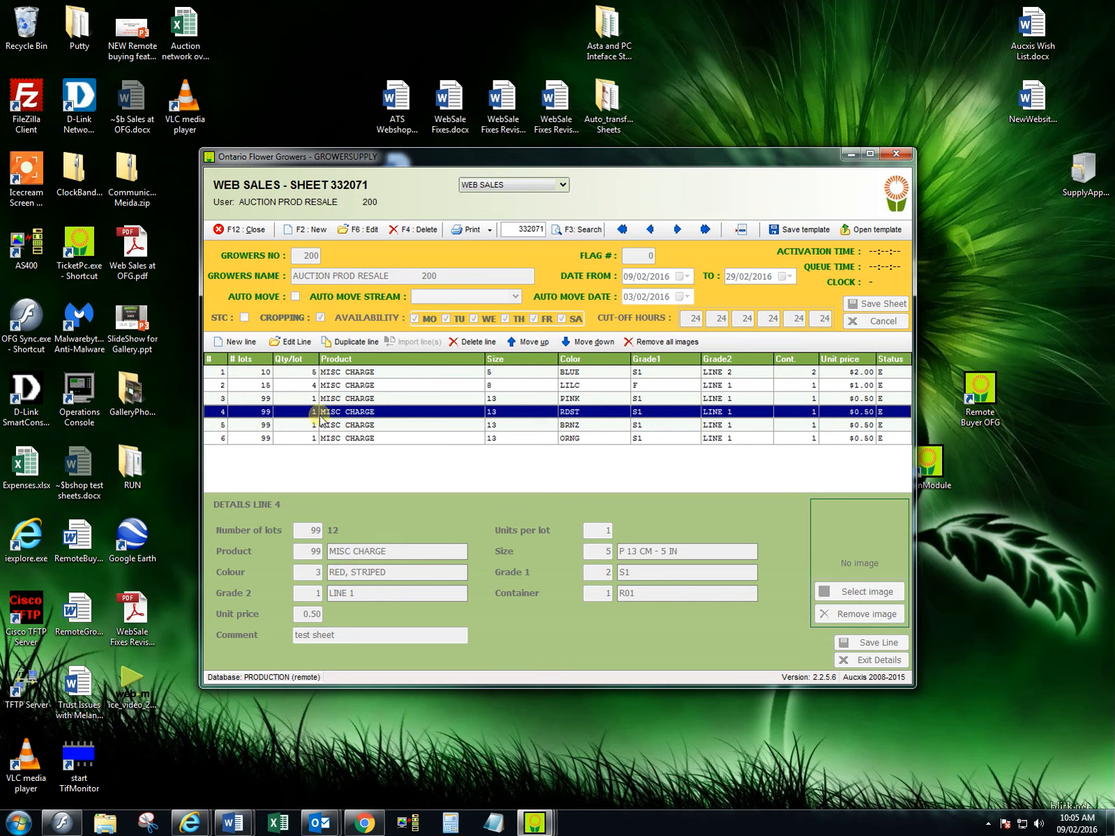
- Switch to the grower's site in Internet Explorer and open the list of WEB_SALES reports
click(190, 829)
click(268, 749)
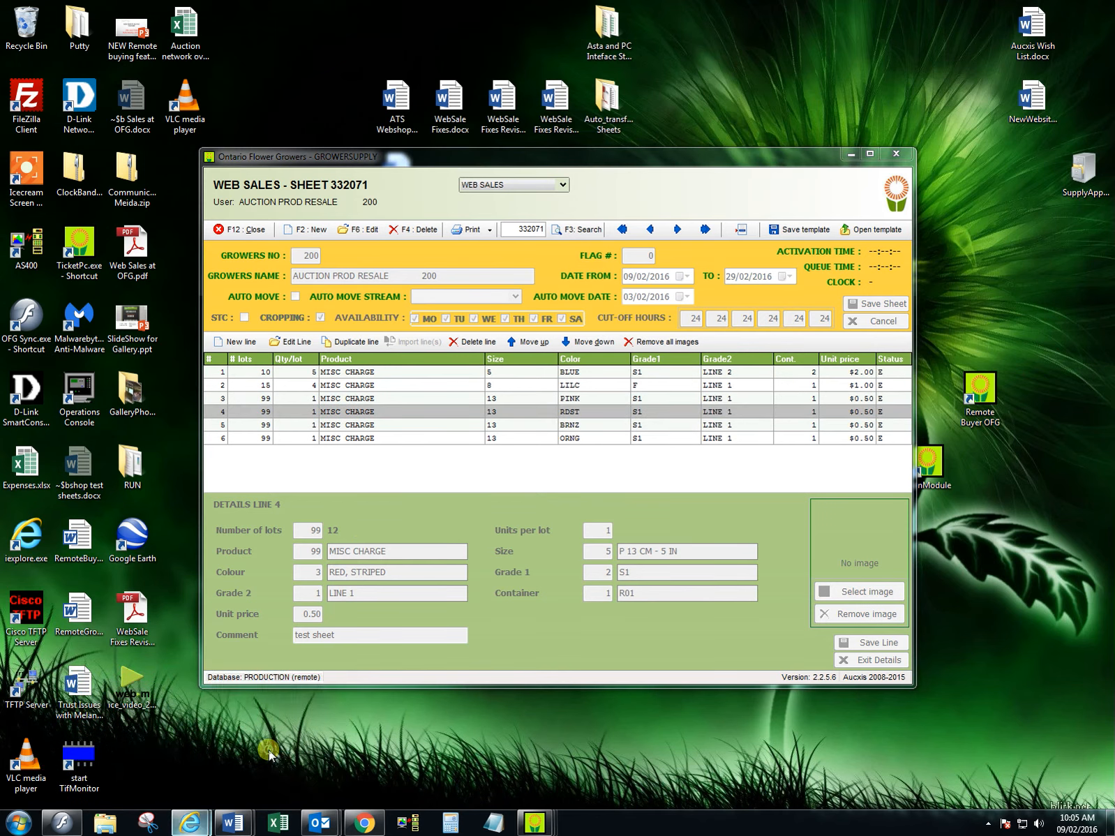
click(568, 136)
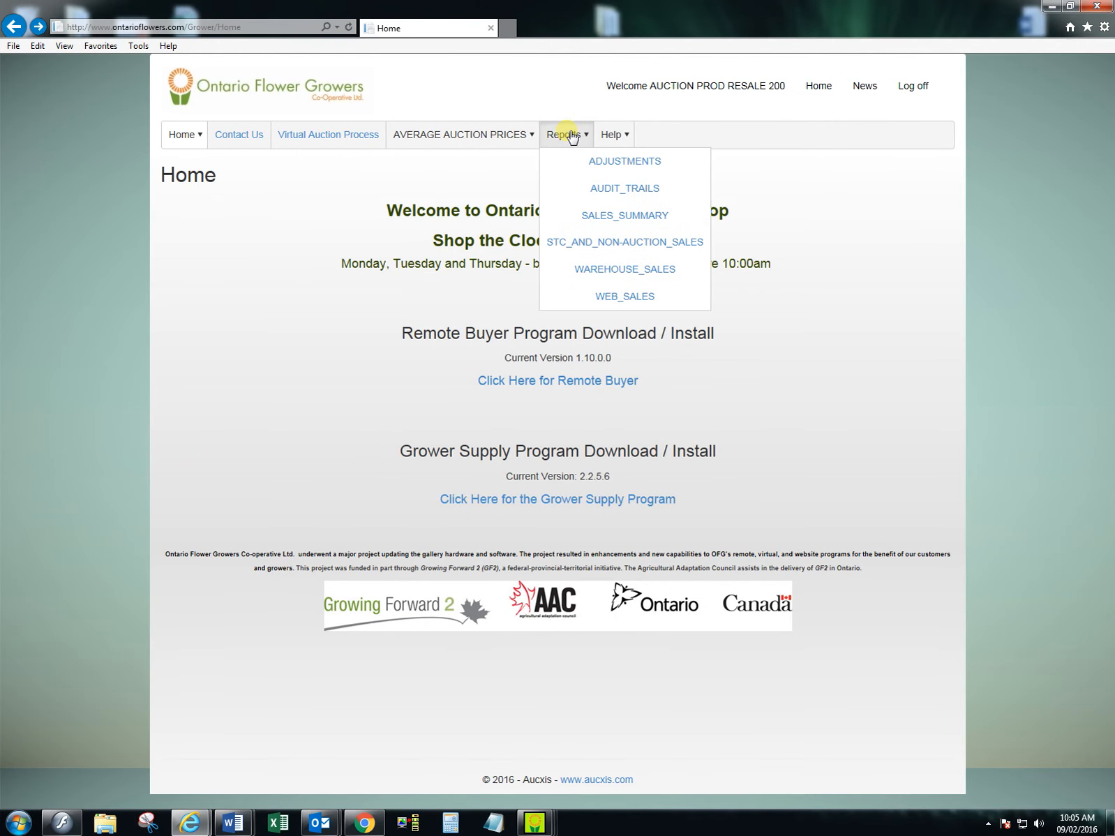
click(607, 296)
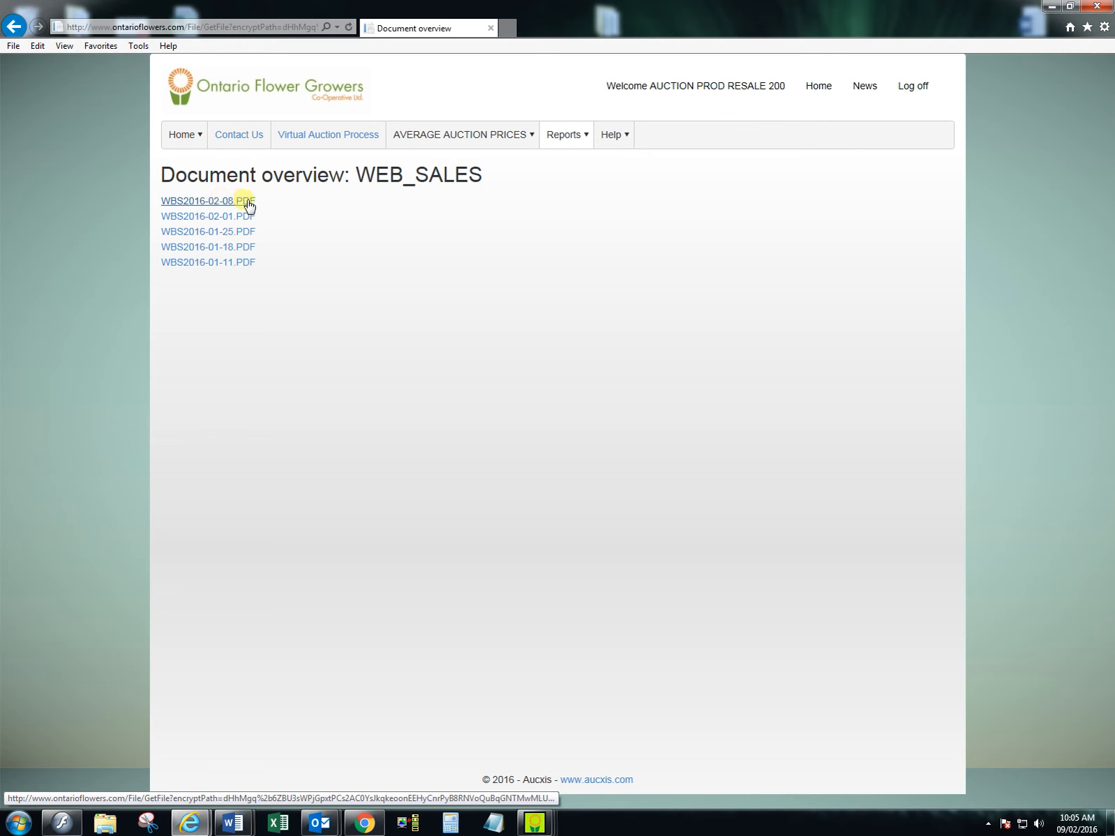
- View the web sales report WBS2016-02-08.PDF, close it and return to GrowerSupply
click(248, 202)
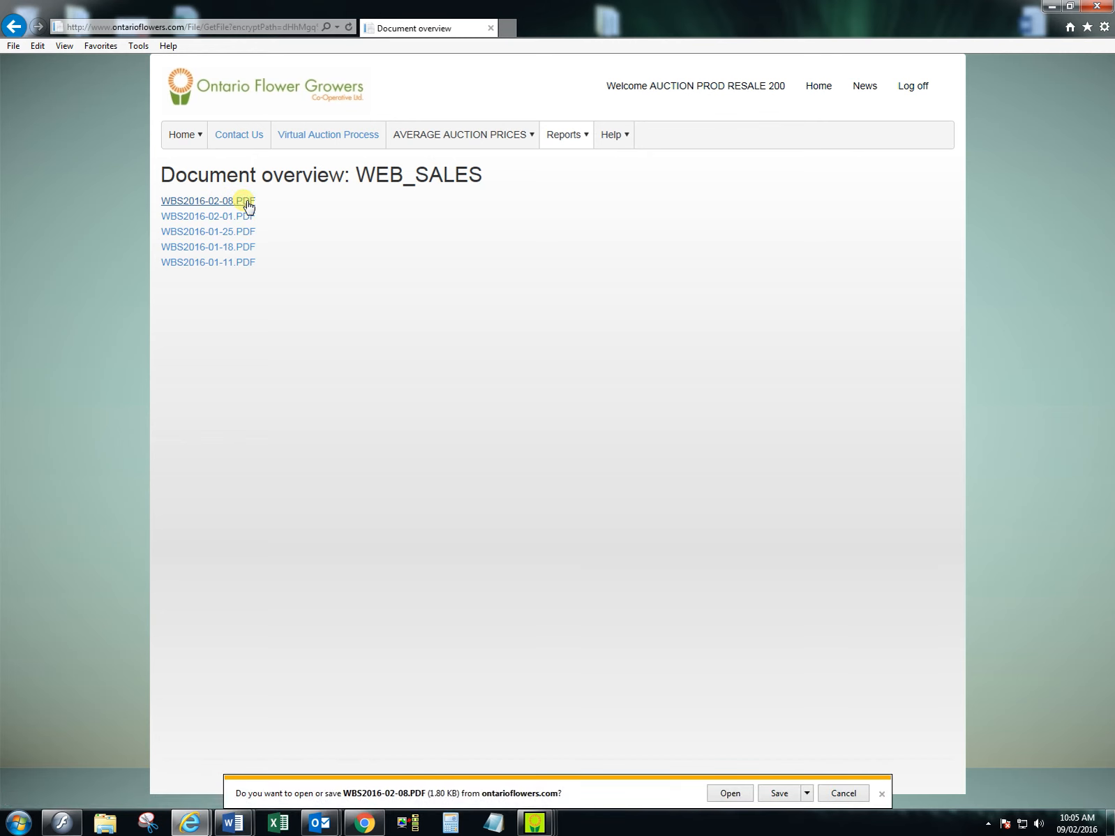
click(729, 793)
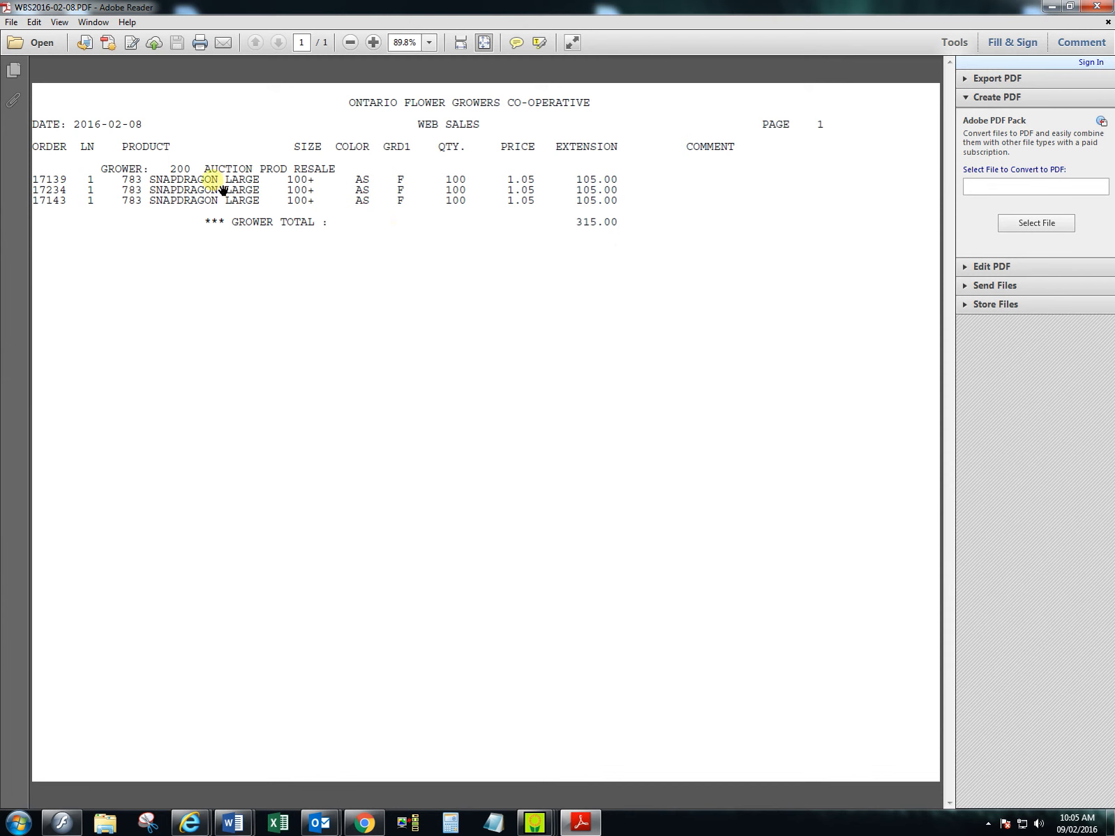
click(1096, 6)
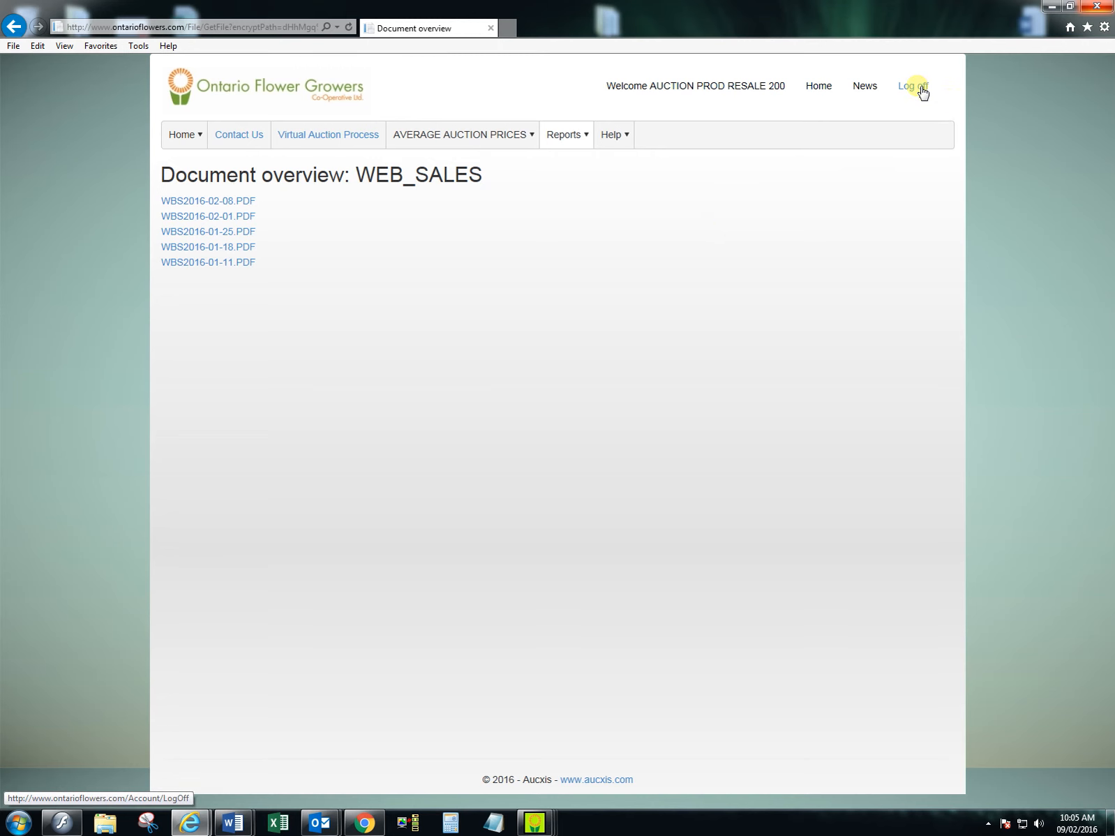
click(1051, 7)
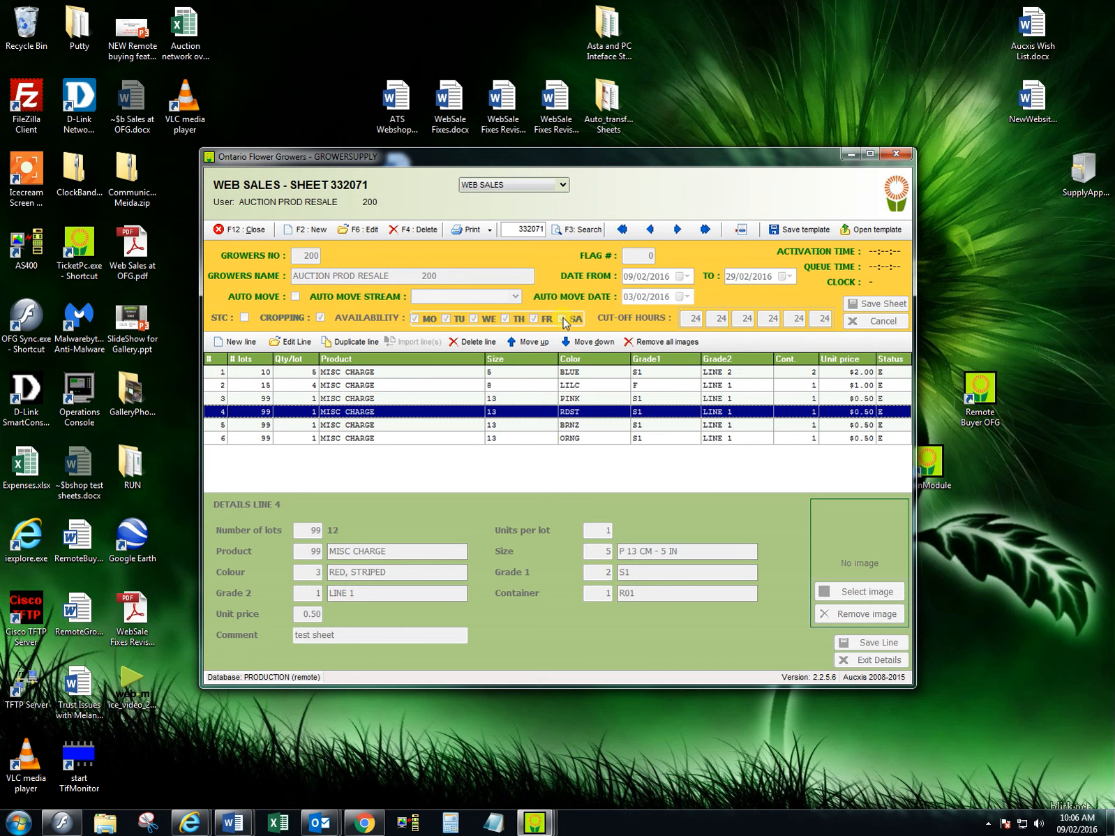
click(563, 318)
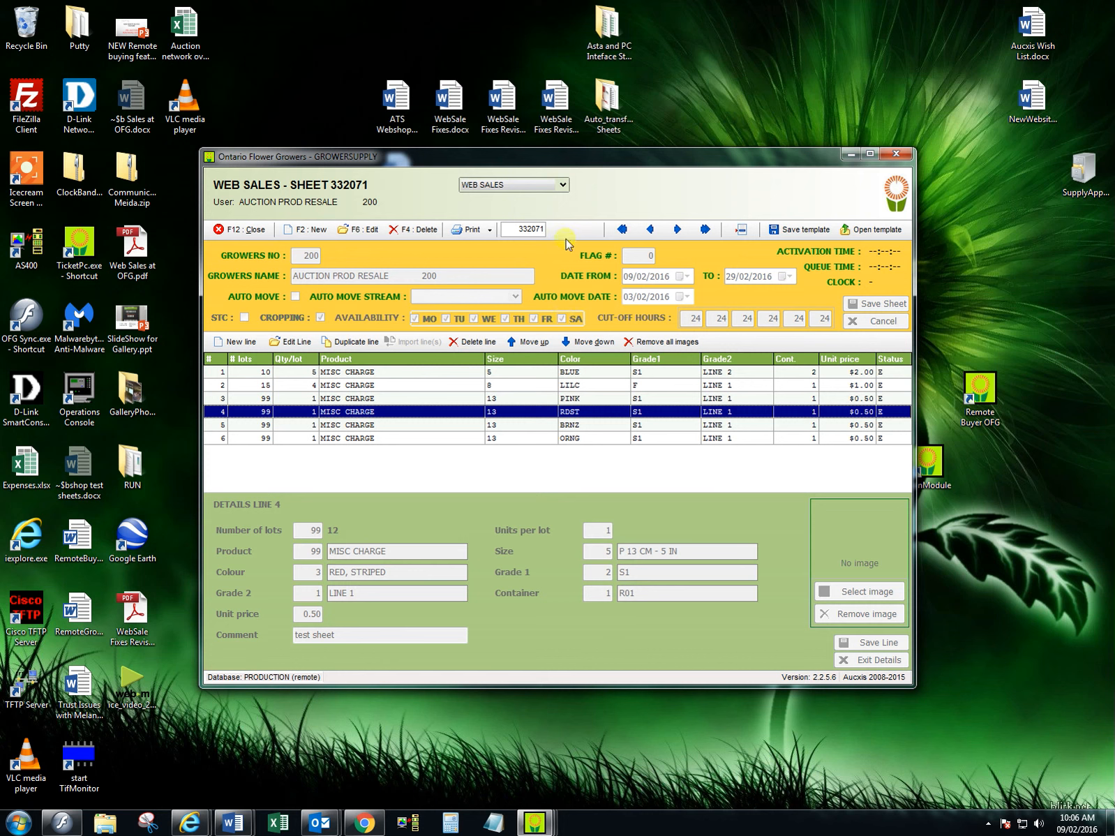